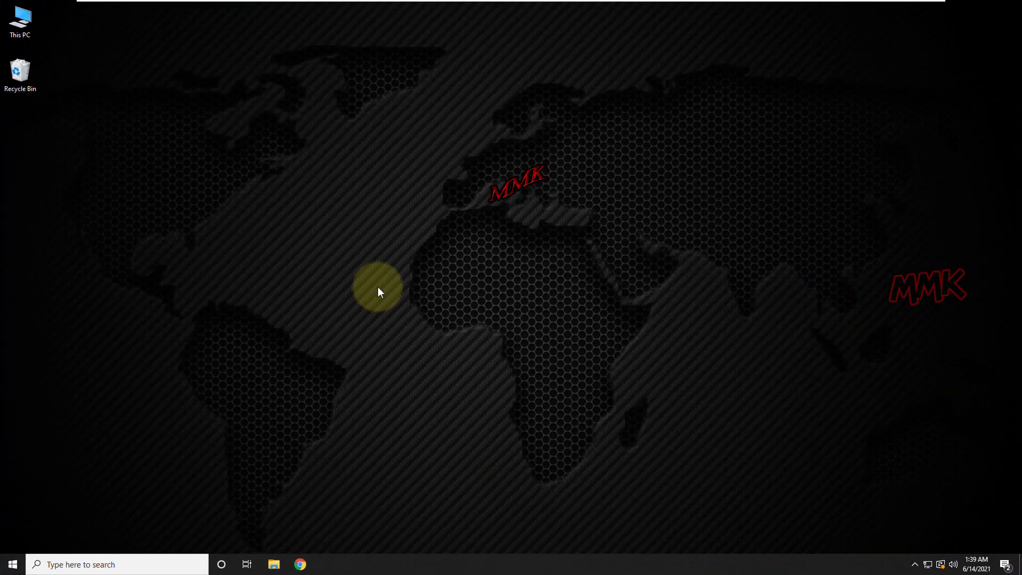
Step: Open This PC from the desktop and bring up its shortcut menu
double_click(29, 26)
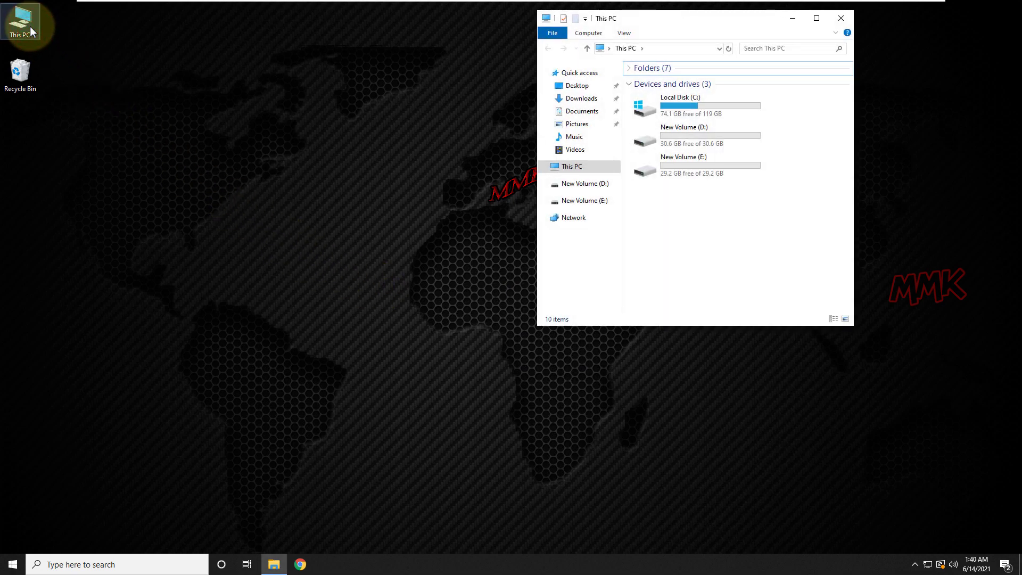
right_click(30, 27)
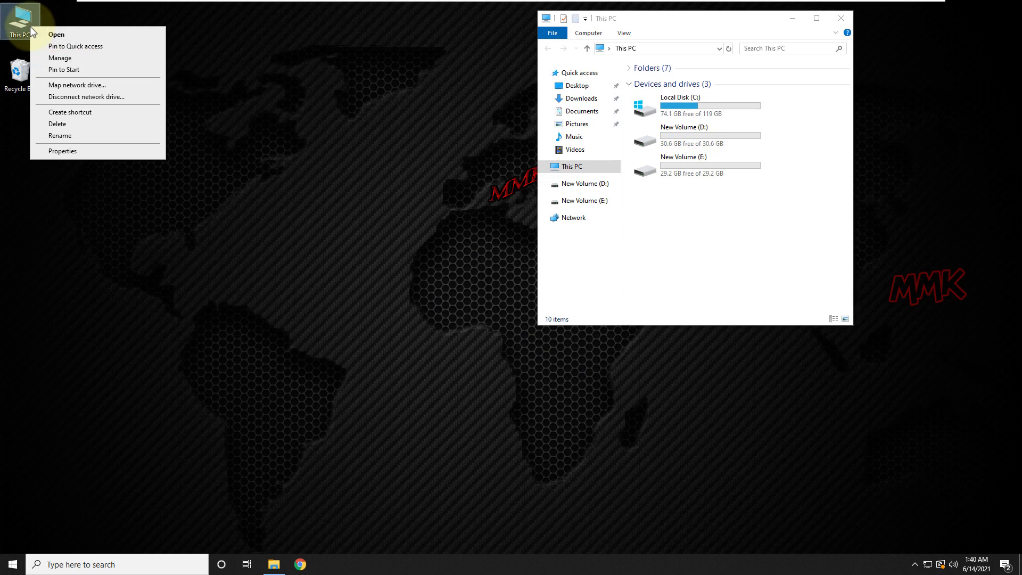
Step: Open Disk Management and confirm in Disk 0's properties that it uses GPT
click(61, 58)
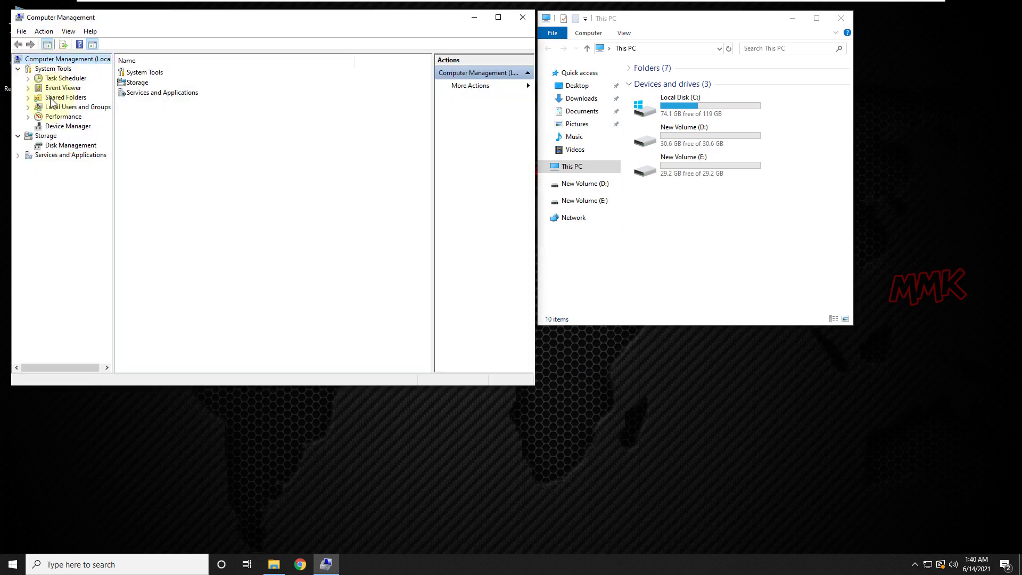
click(70, 145)
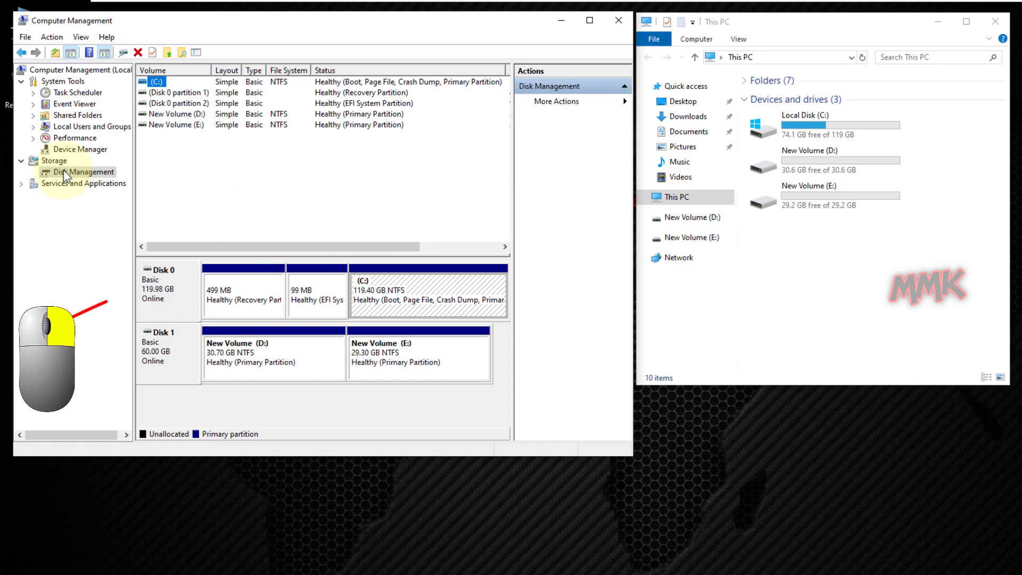
right_click(156, 287)
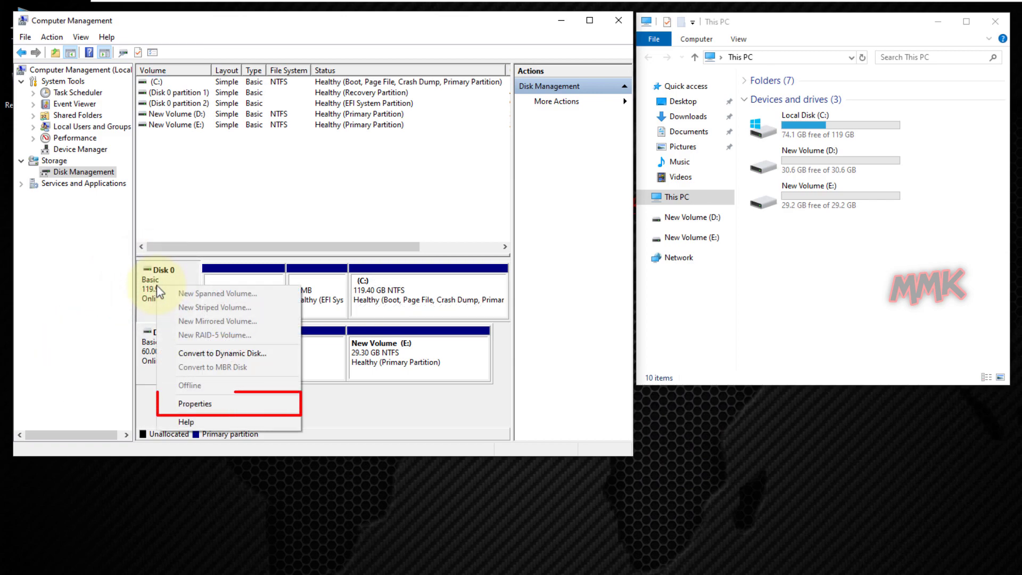
click(175, 405)
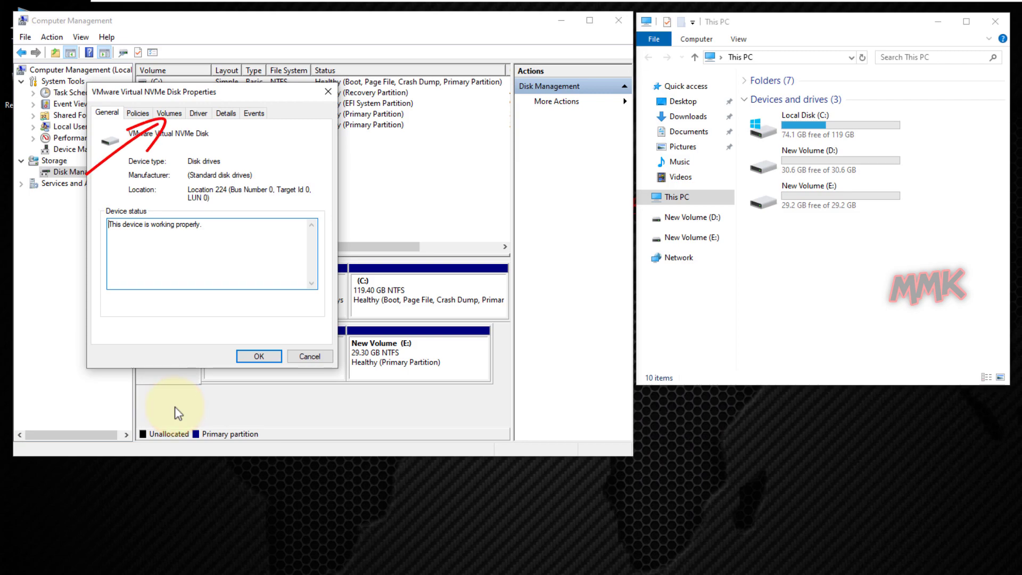
click(169, 113)
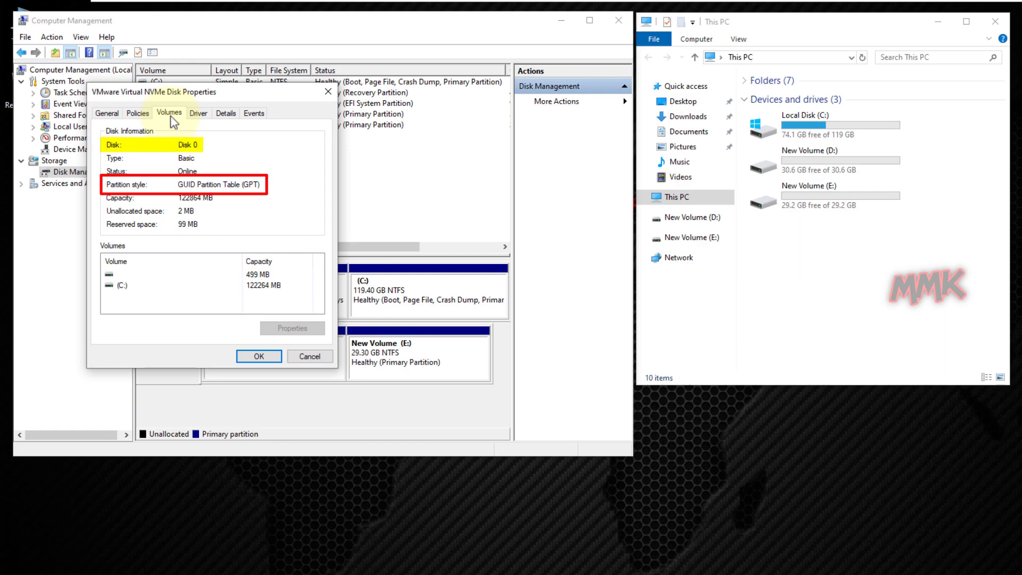
click(309, 357)
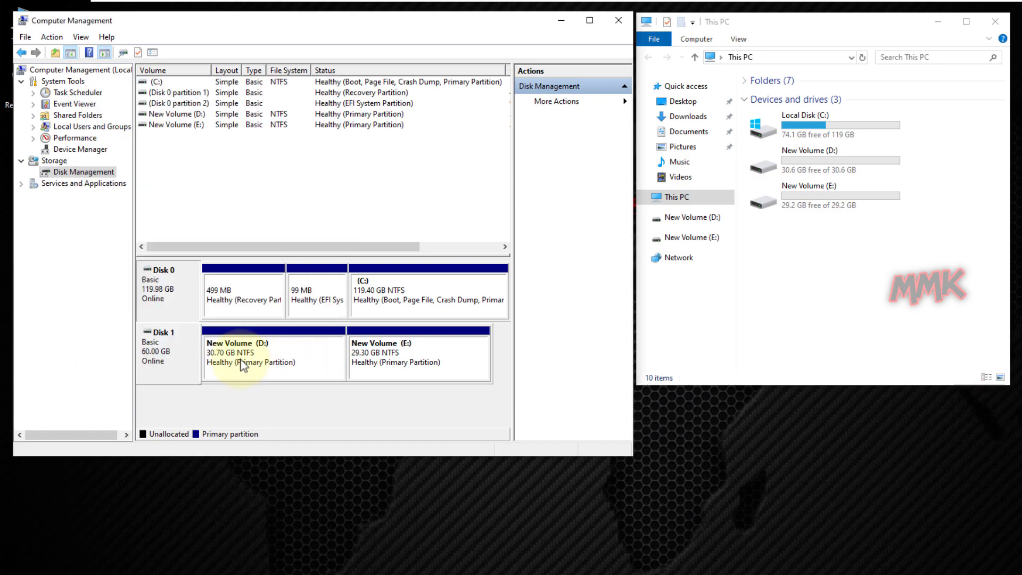
right_click(161, 361)
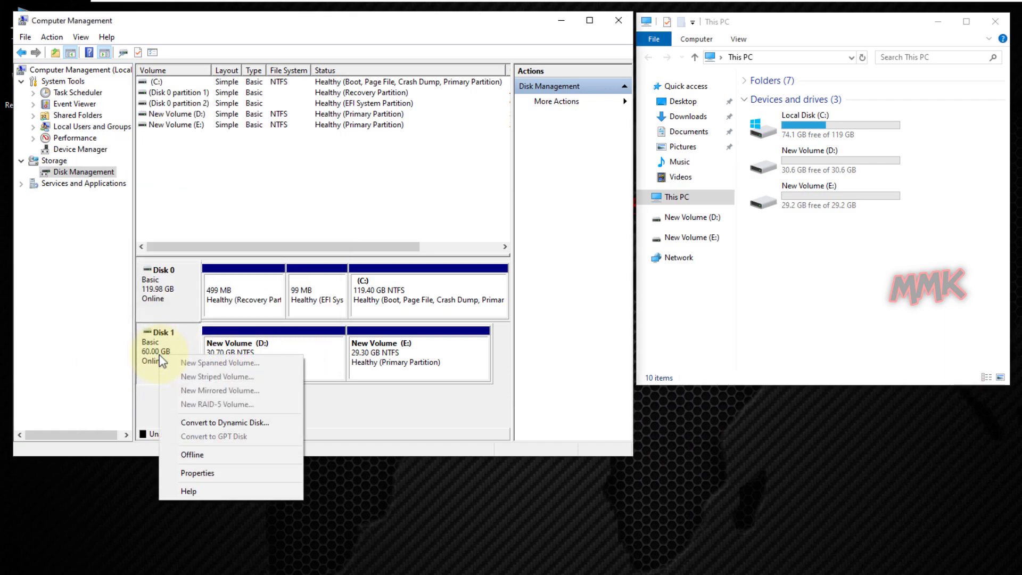
click(196, 473)
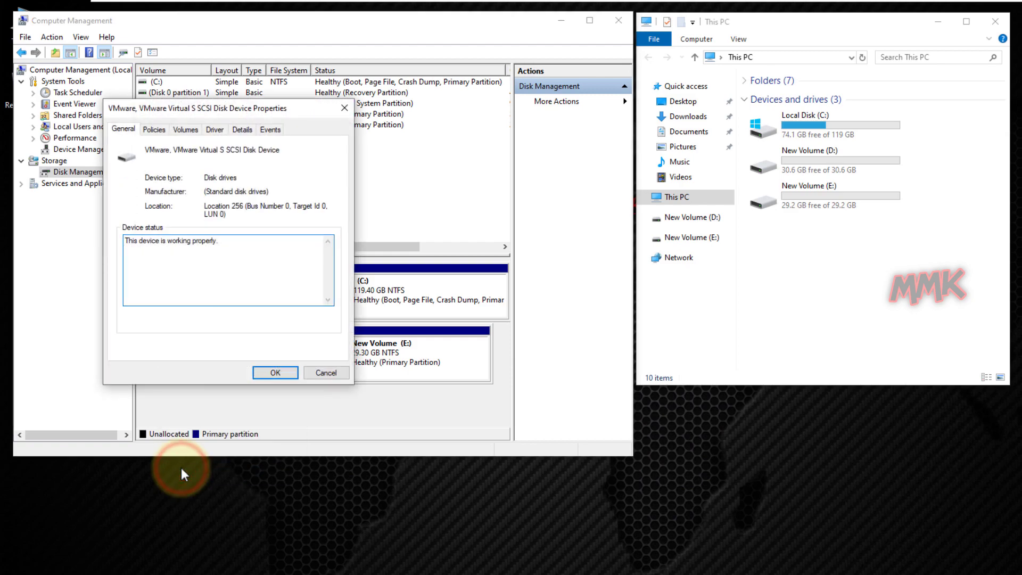
click(185, 130)
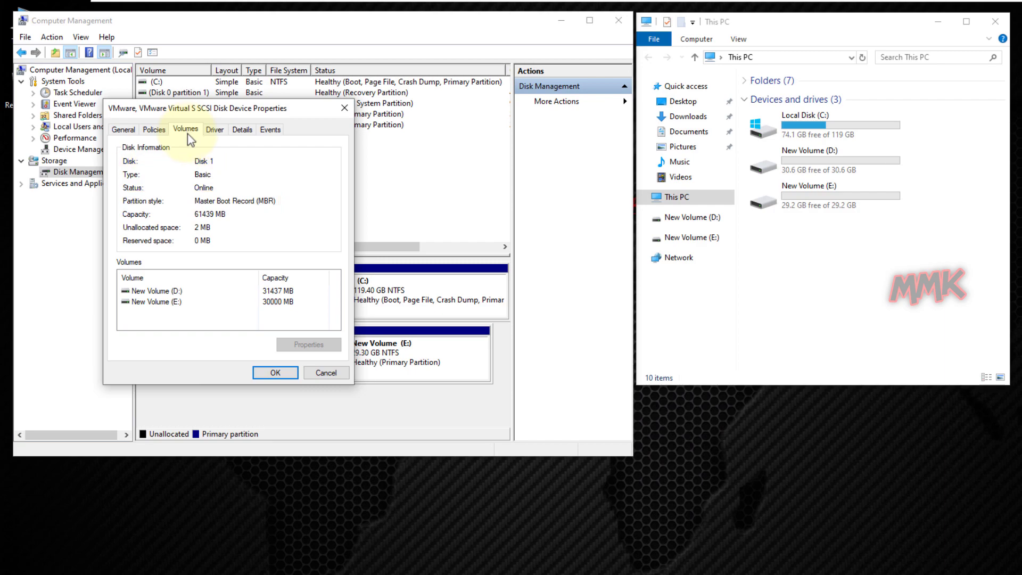
click(325, 373)
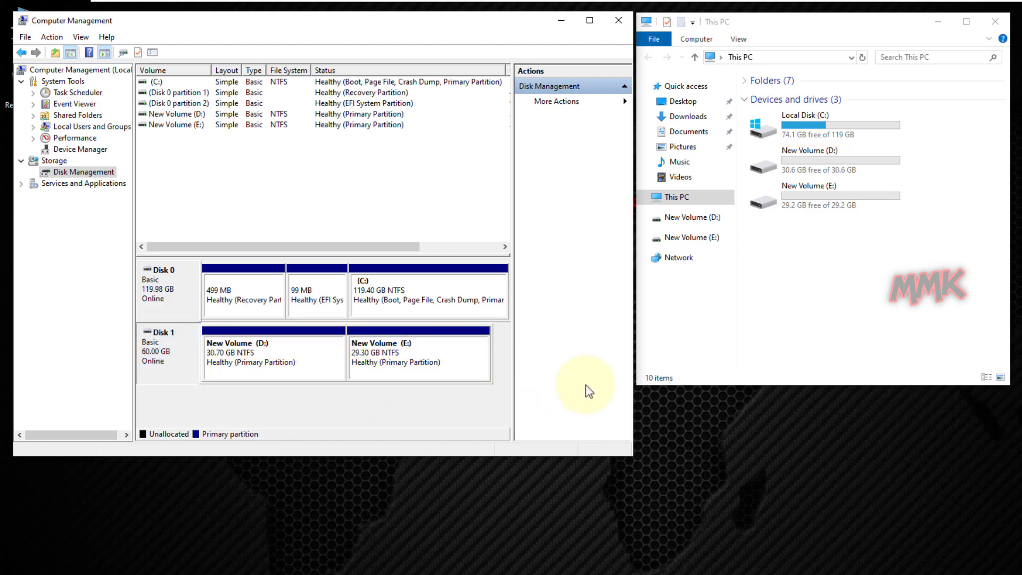
Step: Create a test text file named mmk-subscribe on New Volume (D:)
double_click(767, 160)
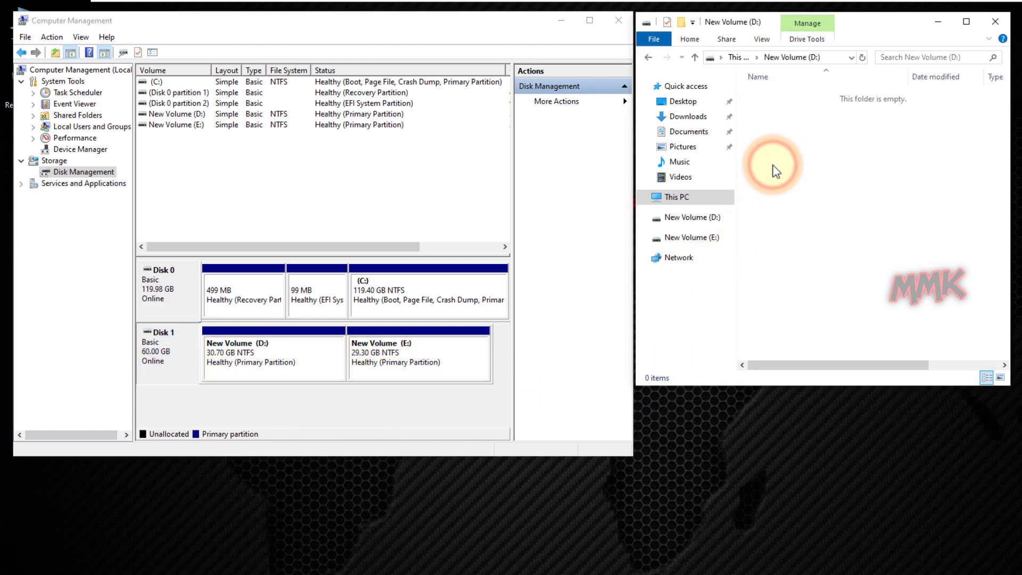
right_click(773, 165)
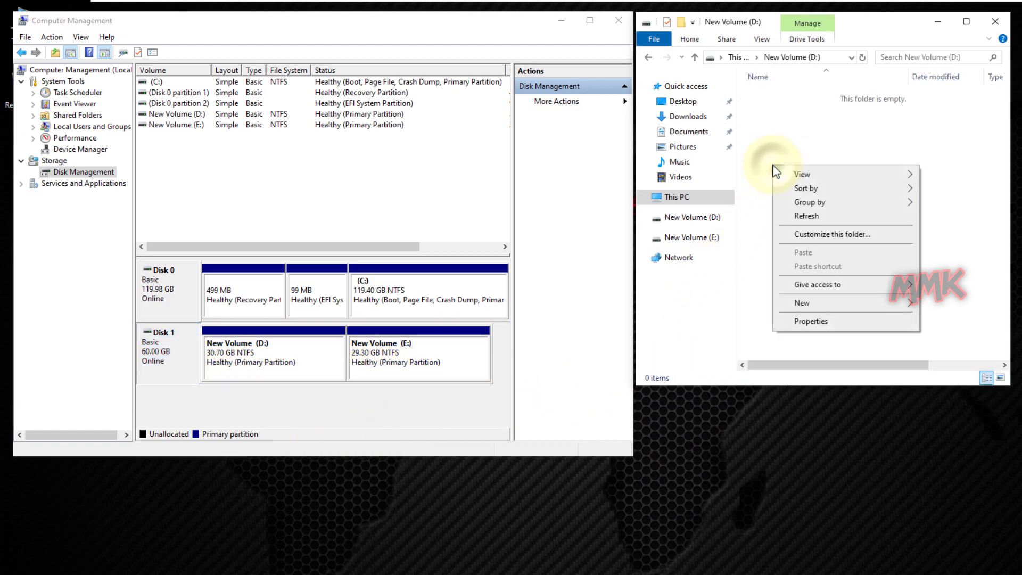
click(802, 303)
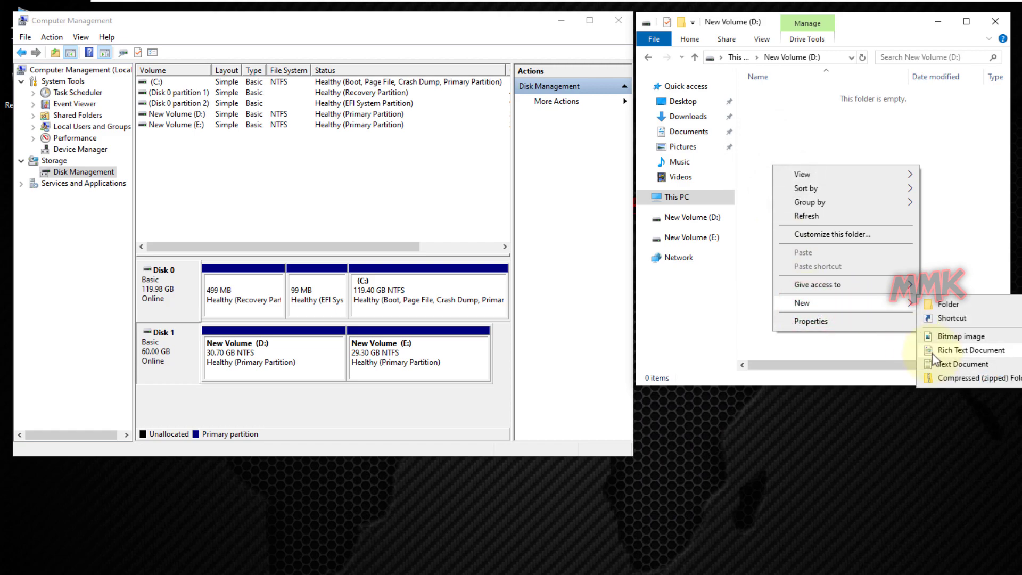
click(963, 363)
text(mm)
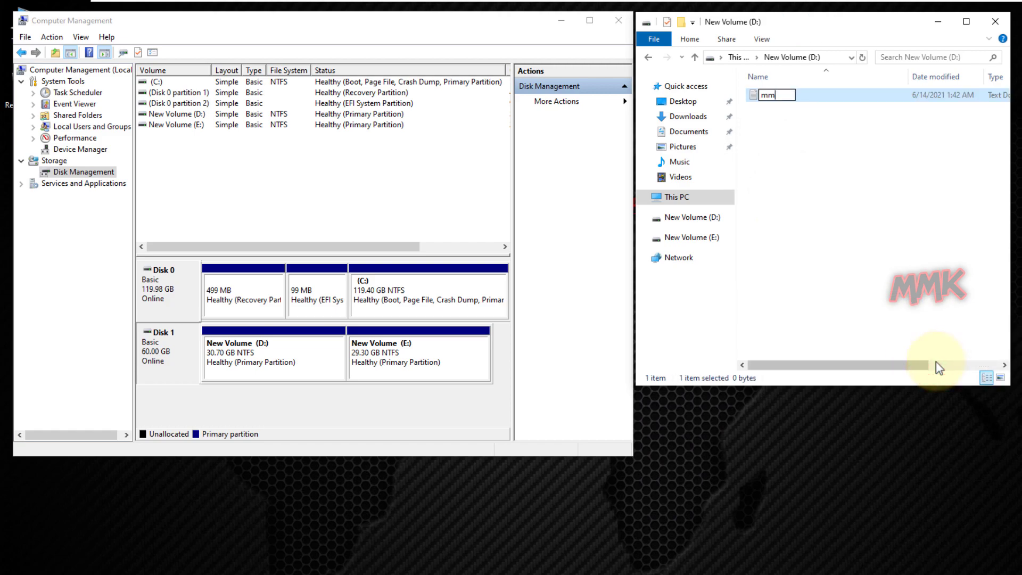
text(k-subscrib)
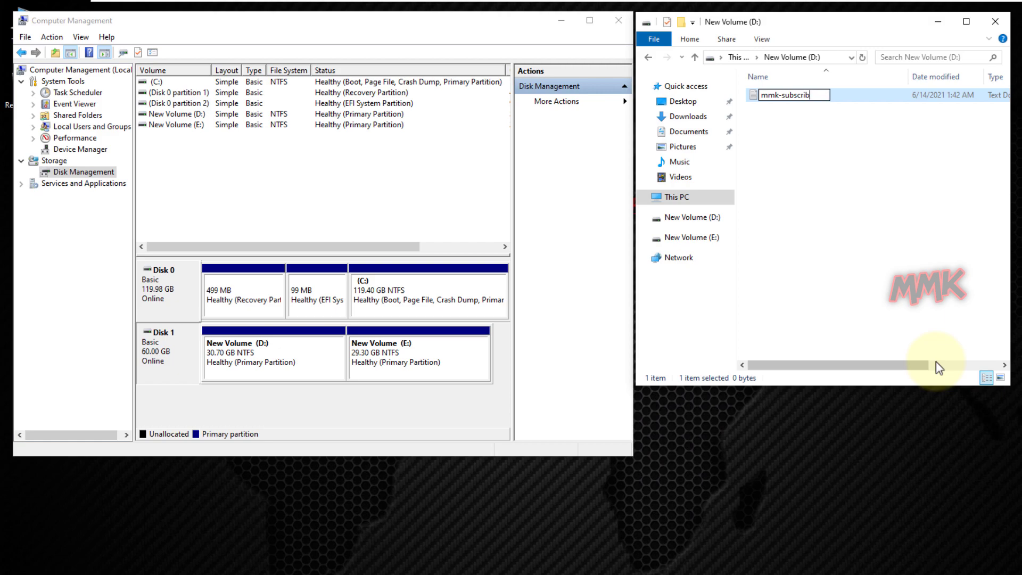
text(e)
key(Return)
click(862, 258)
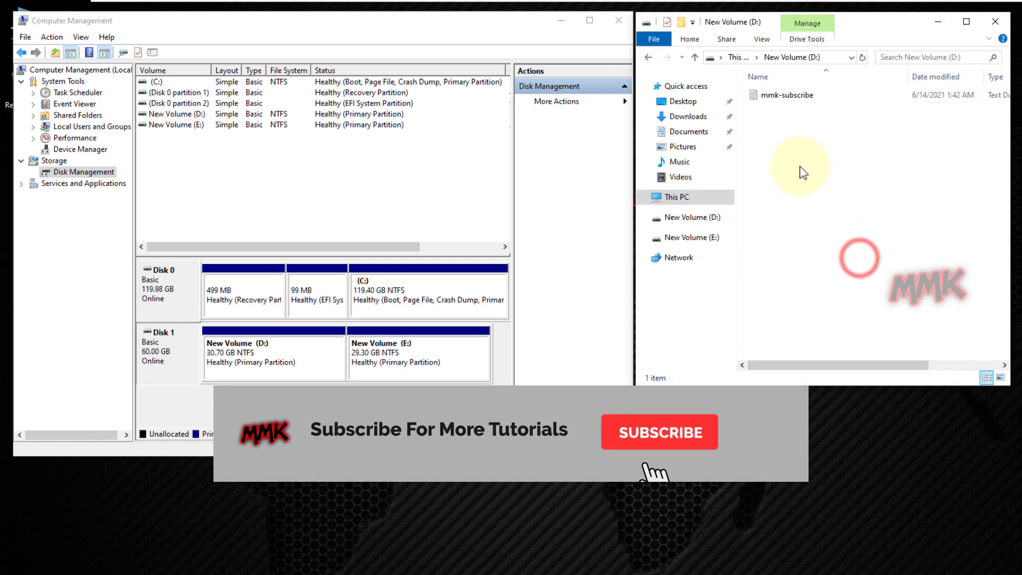
click(648, 57)
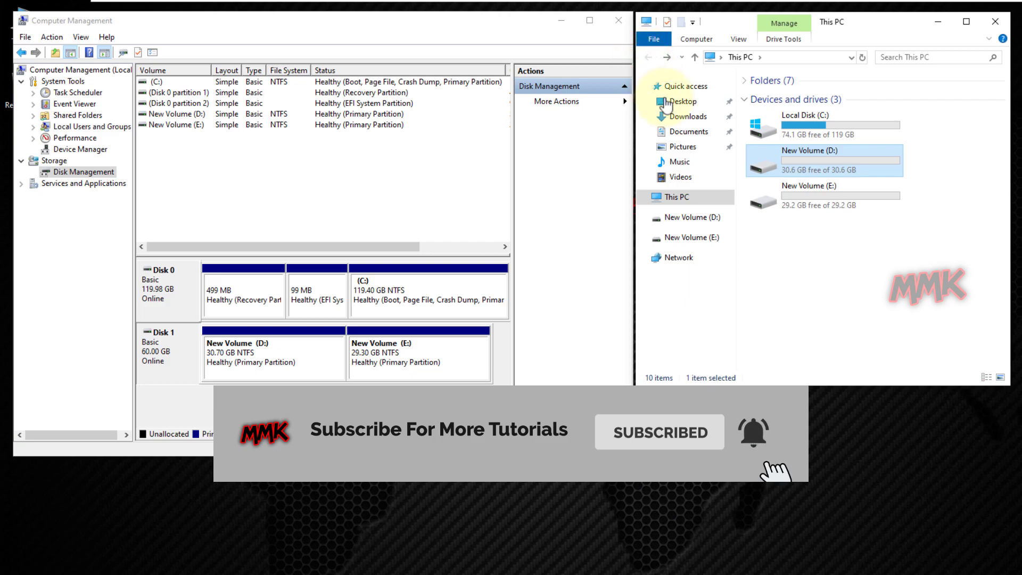
Step: Create a test text file named mmk-share-like on New Volume (E:)
double_click(808, 195)
right_click(779, 195)
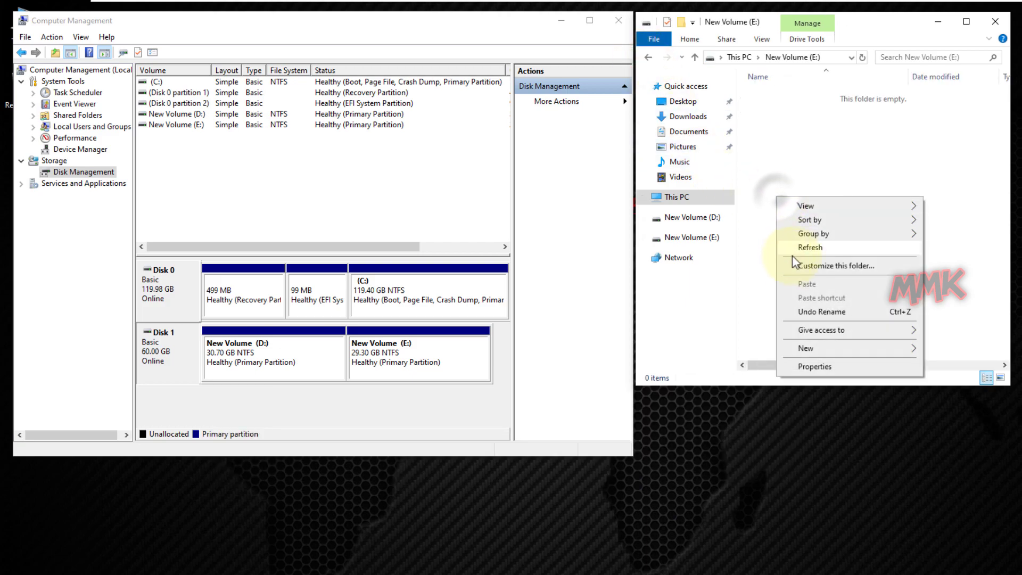
click(823, 348)
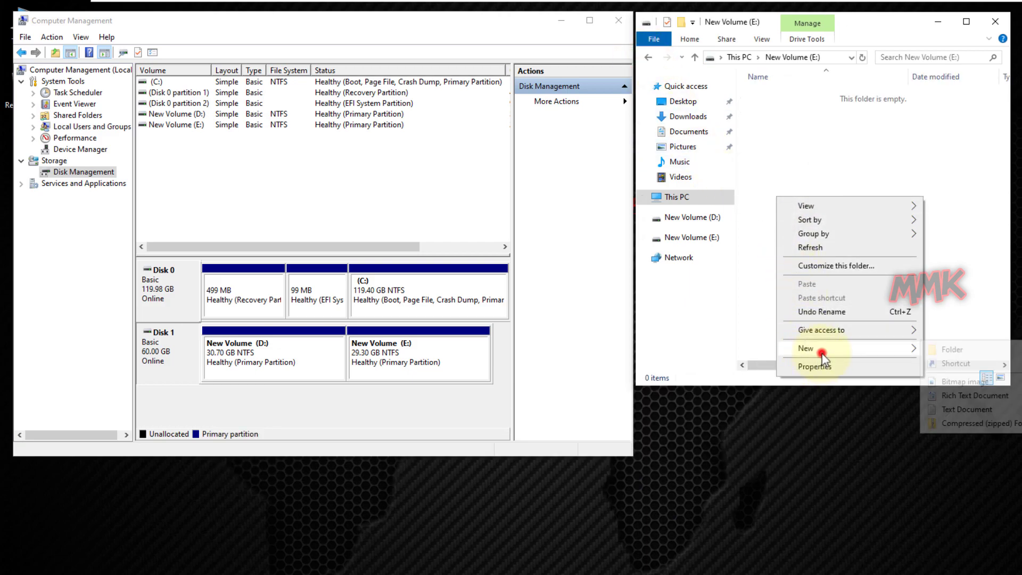
click(955, 414)
text(mmk-s)
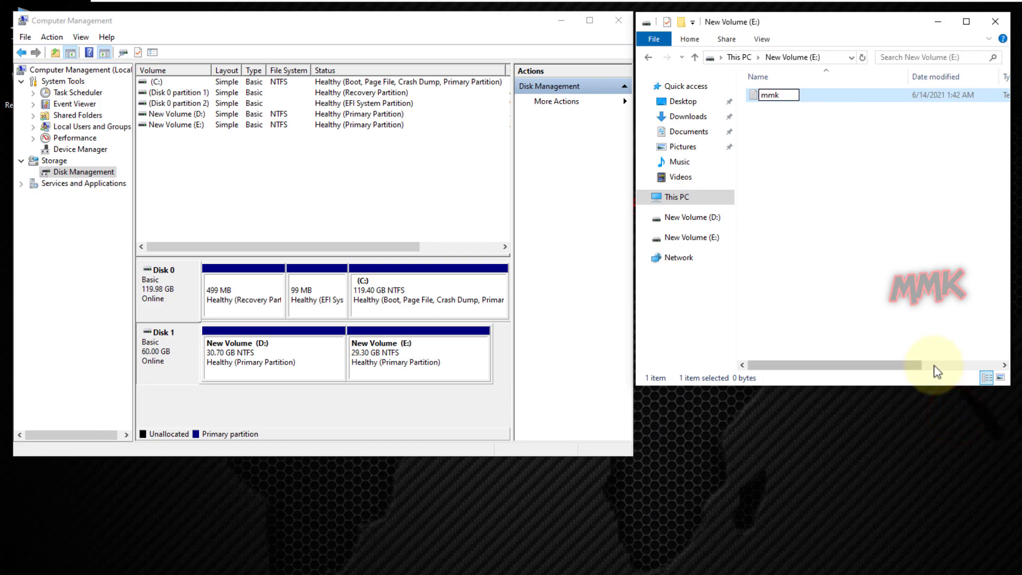
text(hare-like)
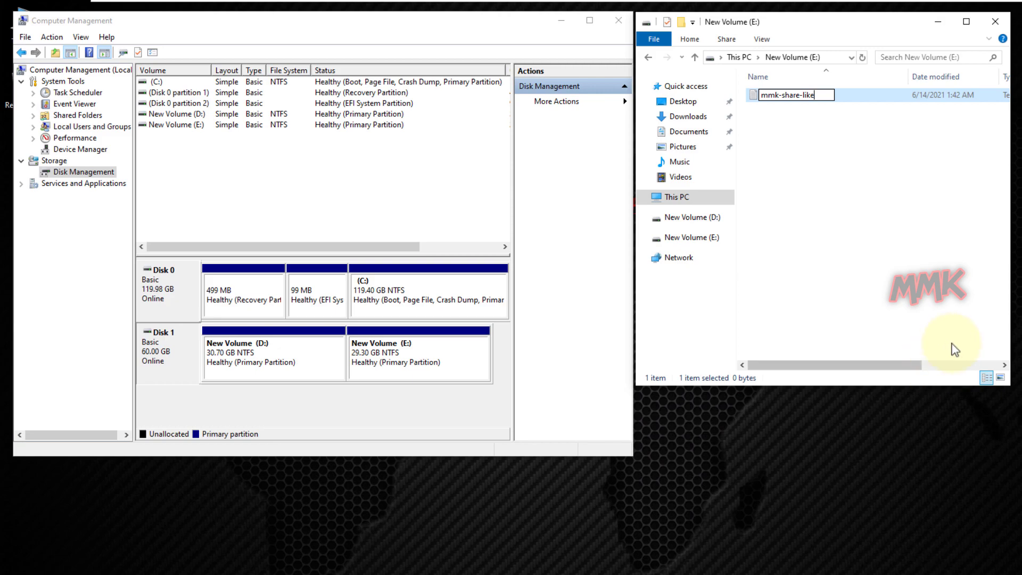
click(885, 266)
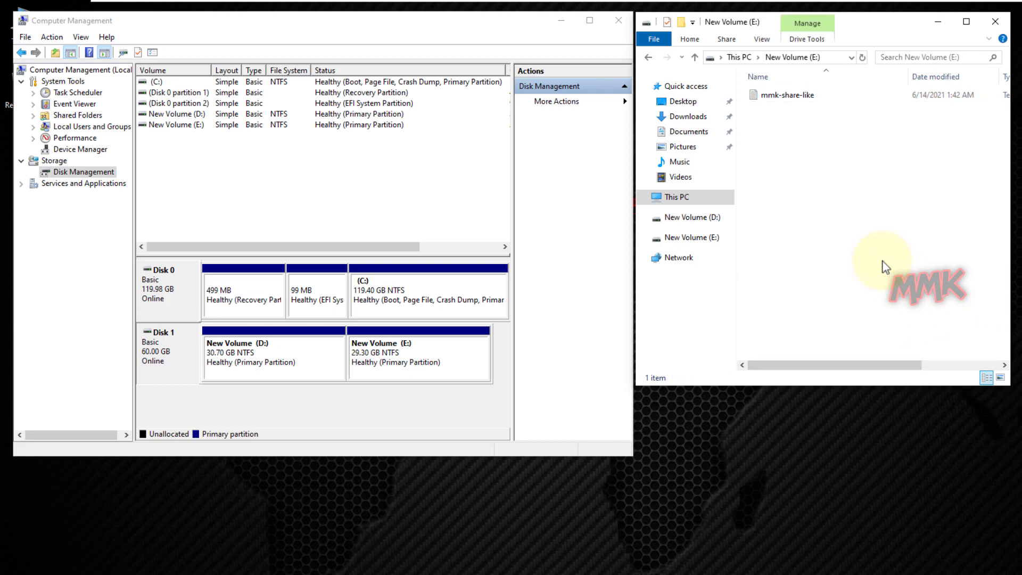
click(649, 56)
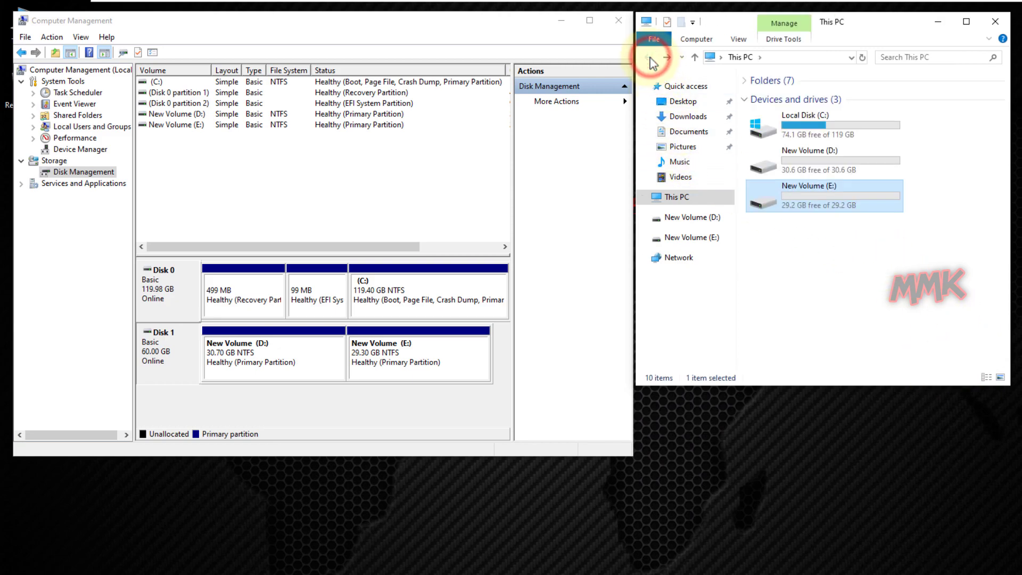
Step: Check the test files on D: and E:, then minimize Computer Management and File Explorer
click(762, 156)
double_click(763, 157)
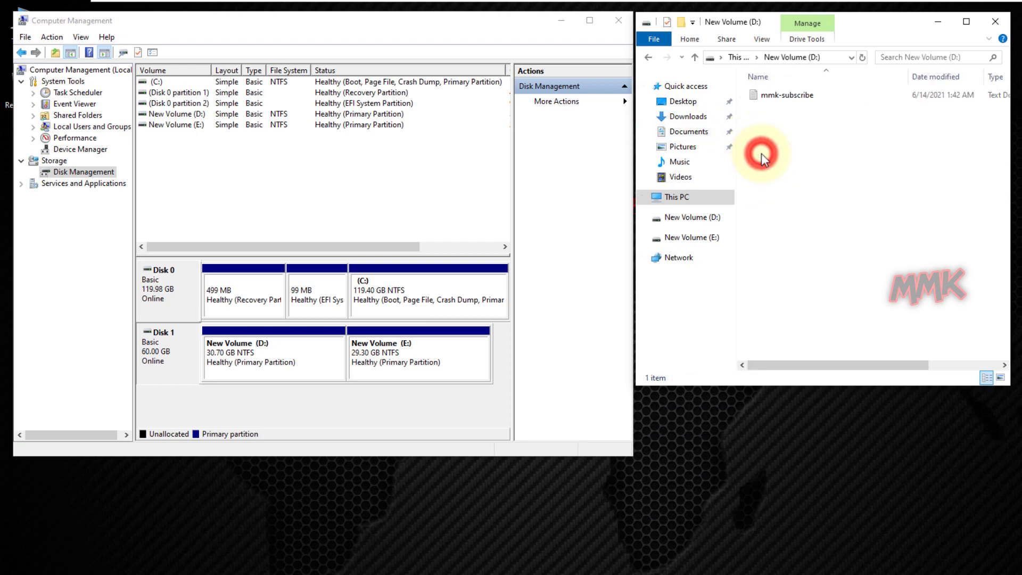
click(653, 56)
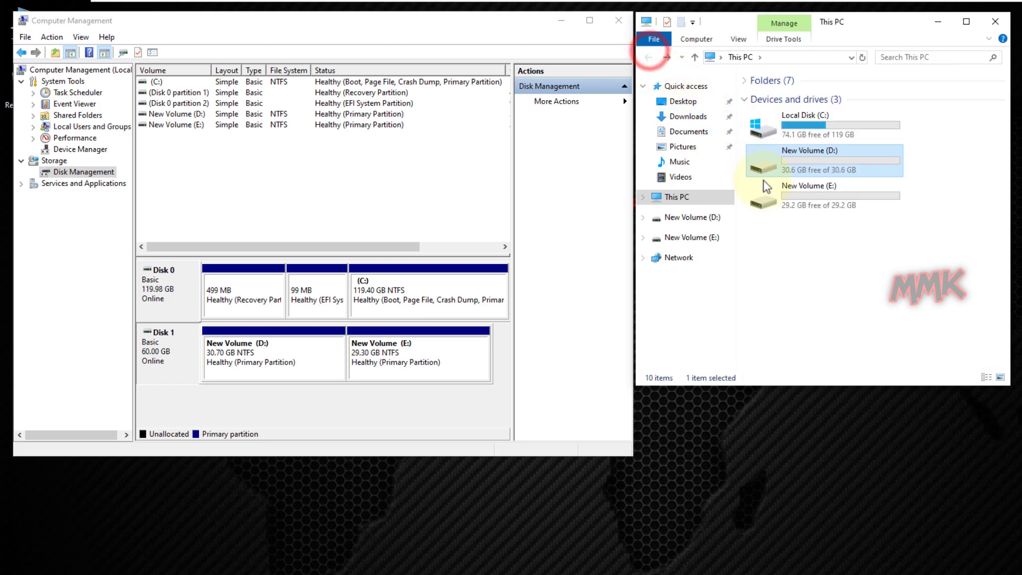
double_click(778, 196)
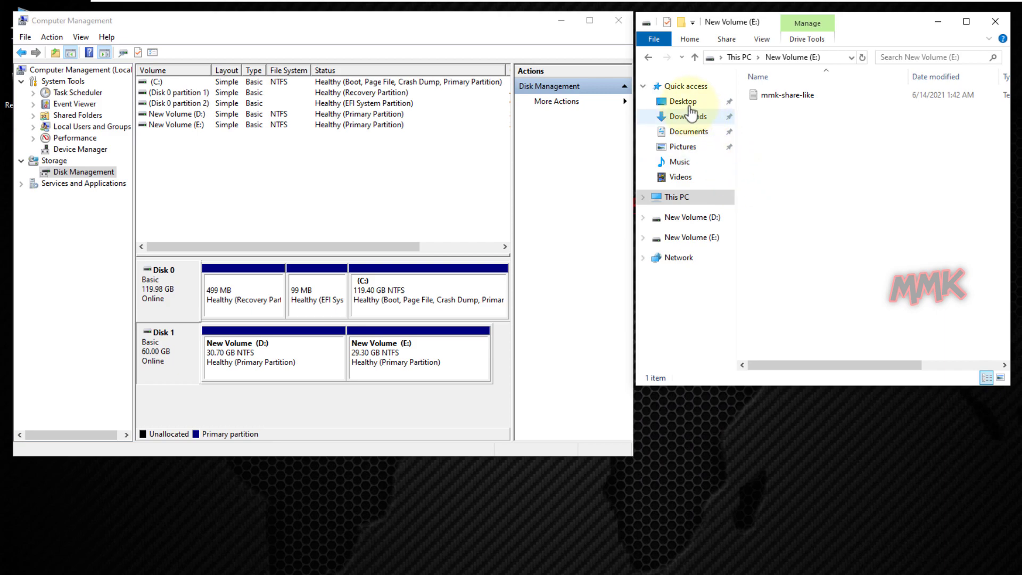
click(648, 57)
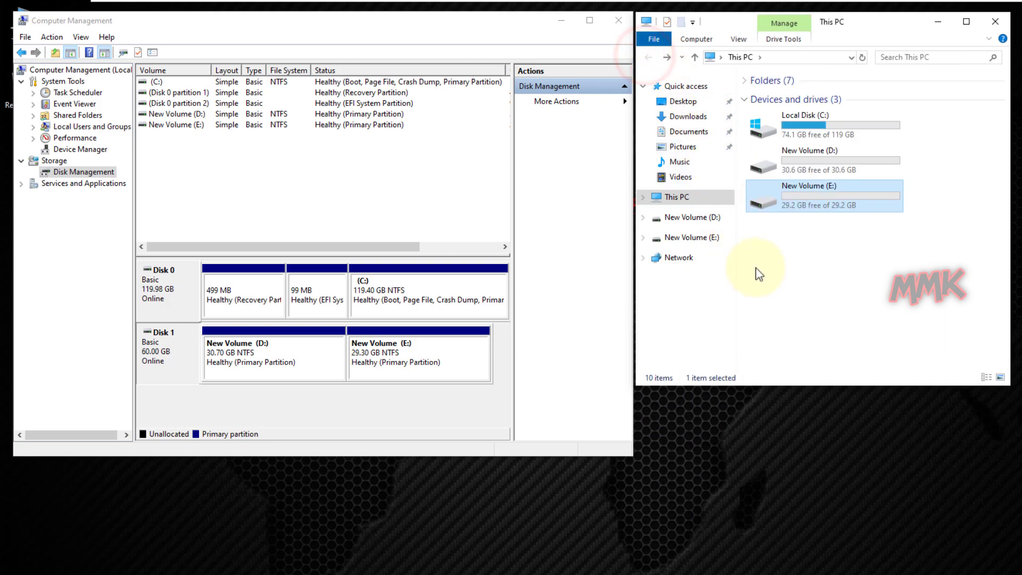
click(792, 290)
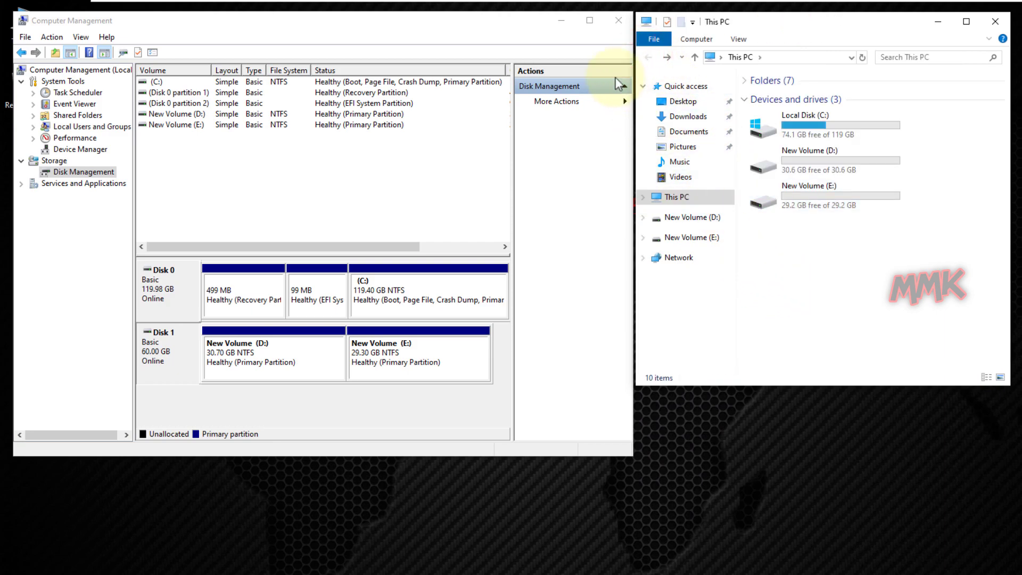
click(561, 20)
click(940, 22)
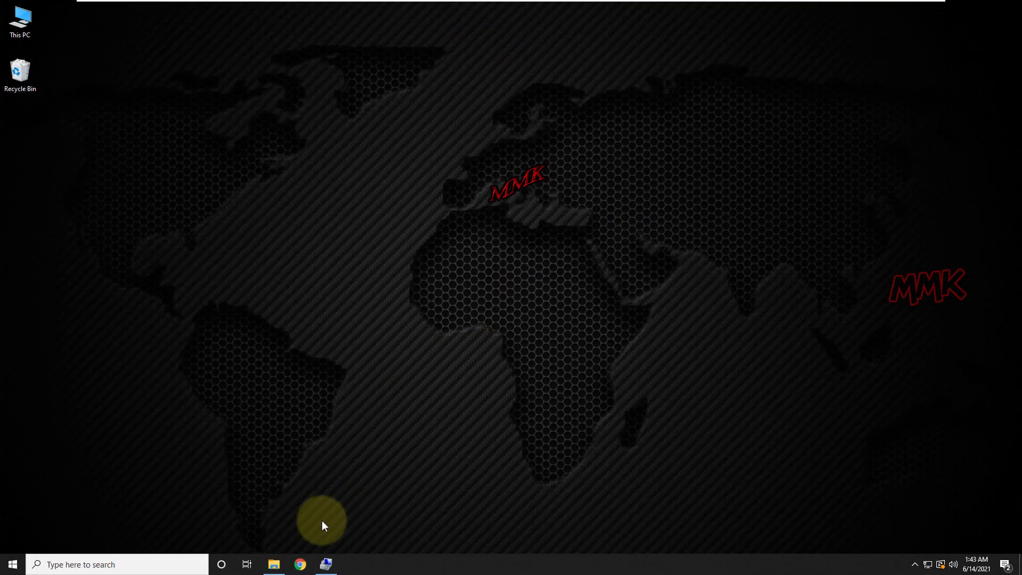
Step: Launch Chrome full screen and load diskgenius.com
click(302, 565)
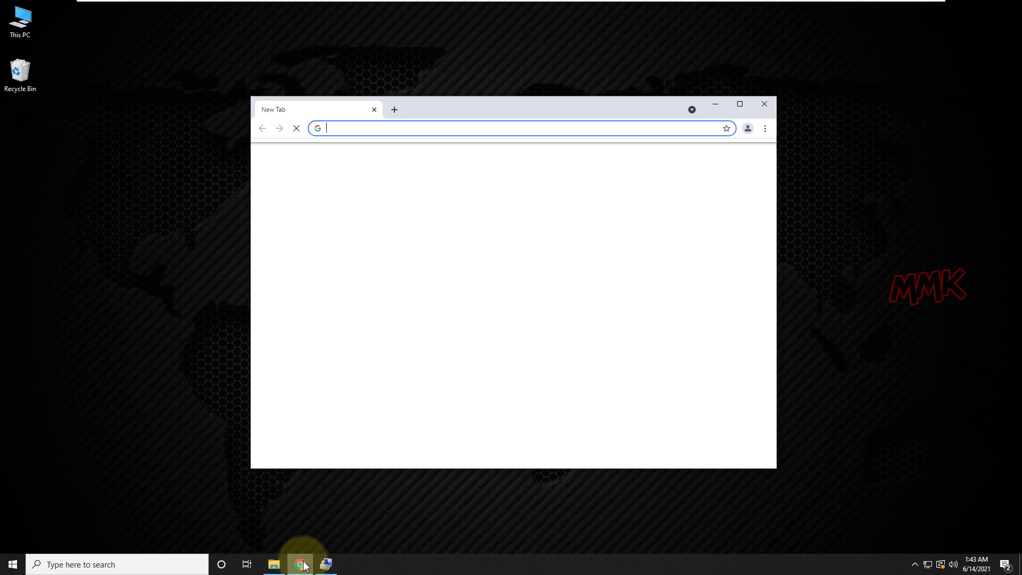
click(735, 105)
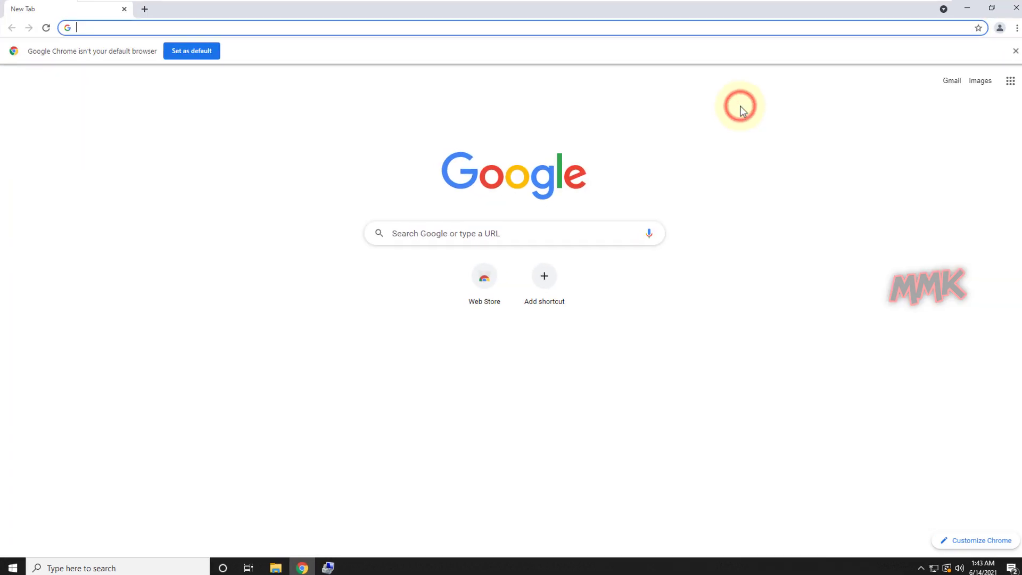
text(disk)
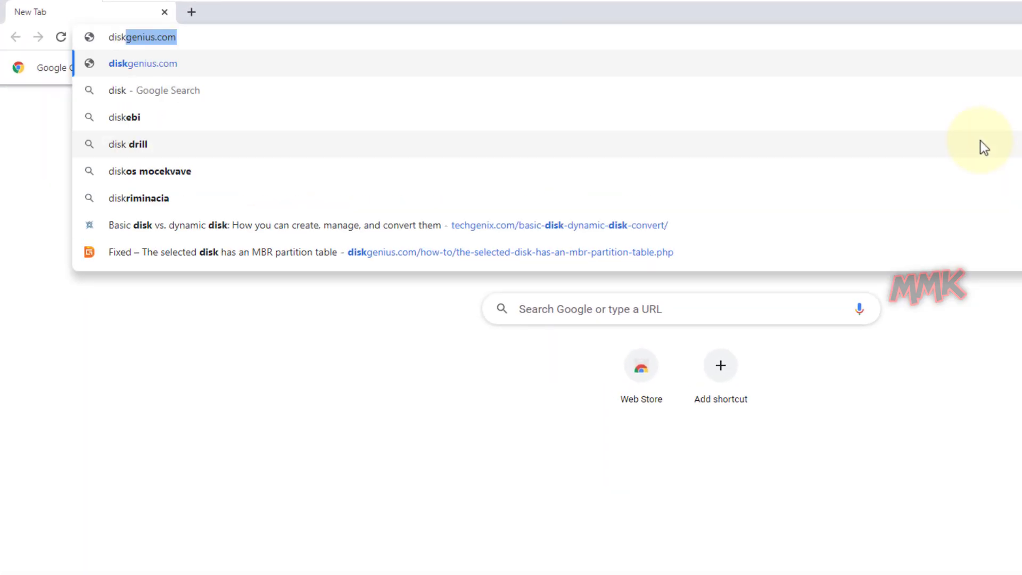
text(genius.com)
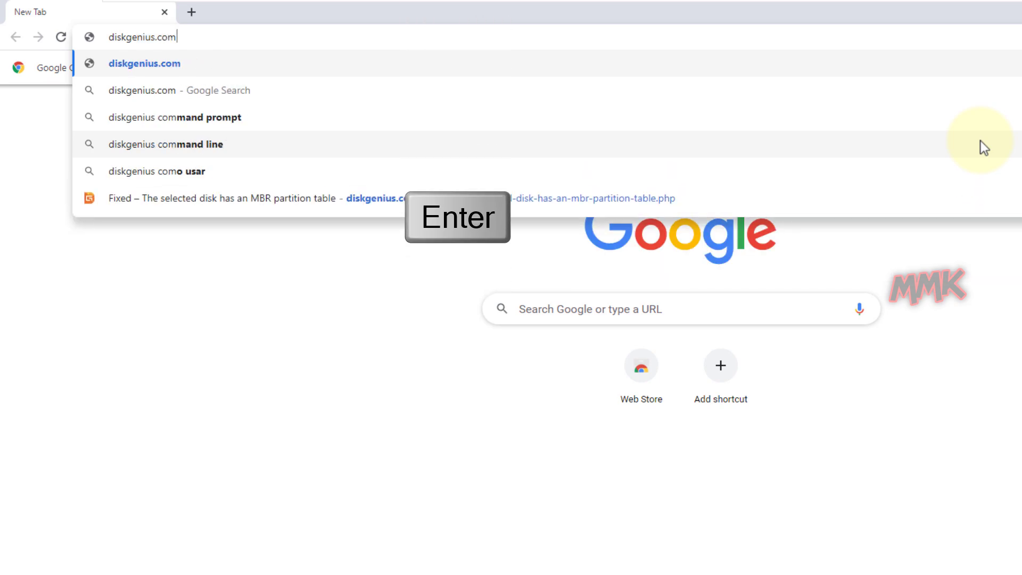
key(Return)
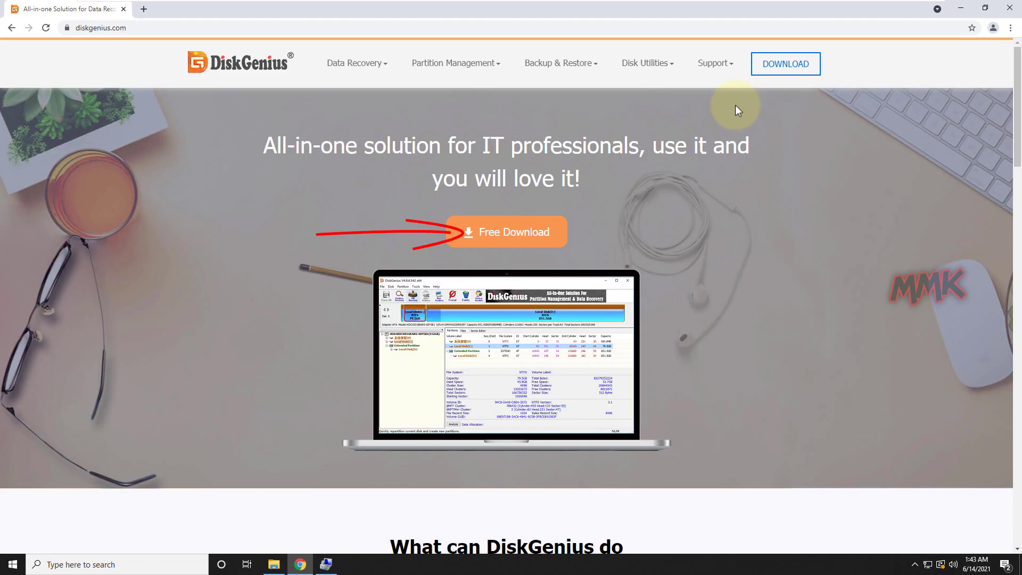
Step: Download the DiskGenius installer DGEngSetup5421239 and save it to the Desktop
click(514, 231)
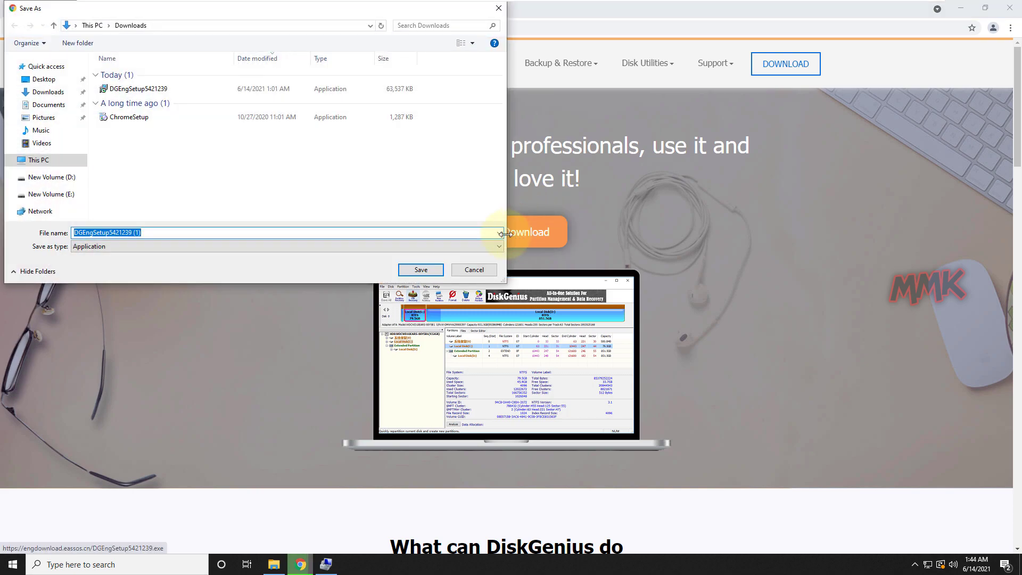
click(44, 79)
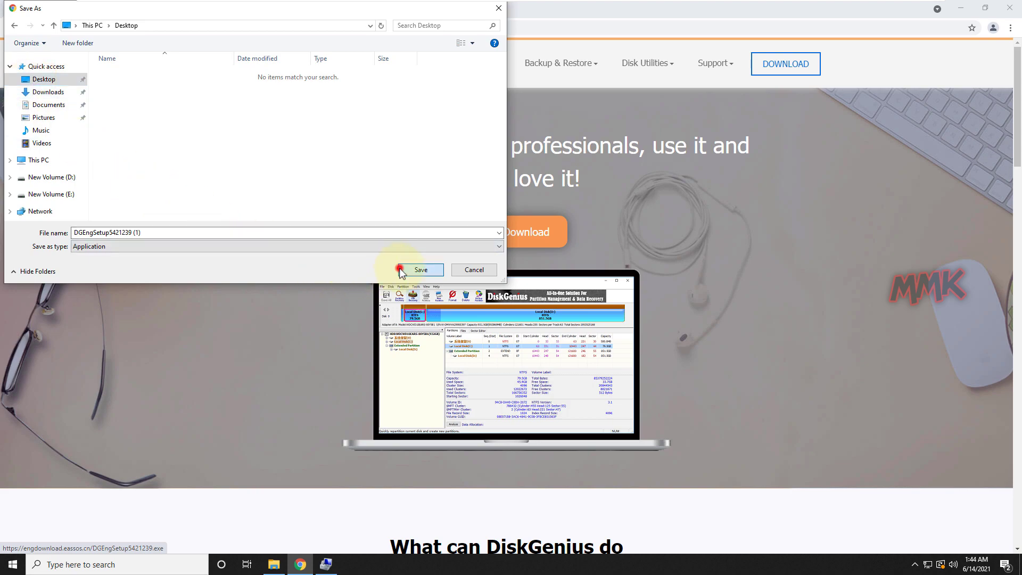
click(419, 271)
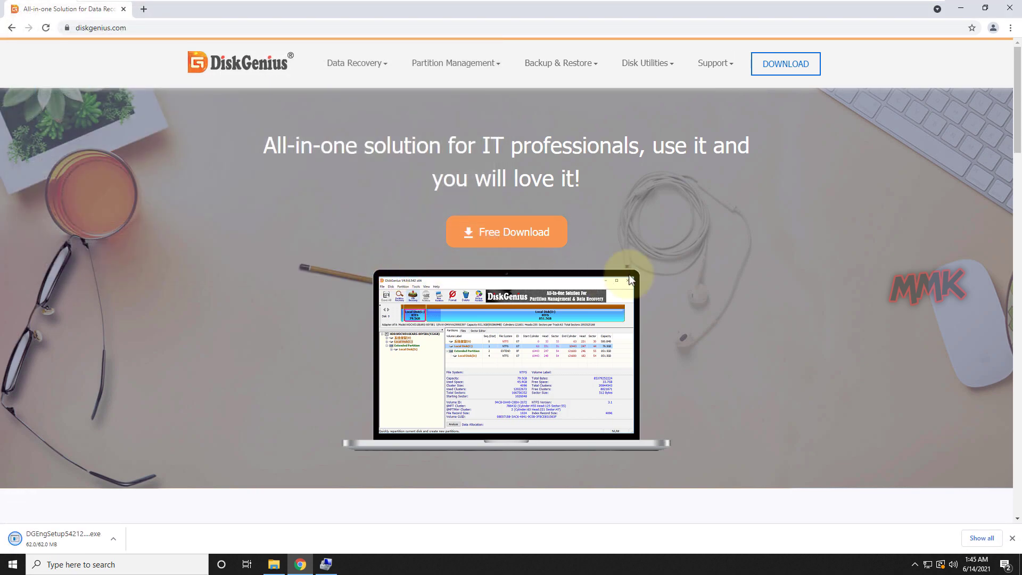
Step: Run DGEngSetup in English and accept the license, reaching the C:\Program Files\DiskGenius folder step
click(961, 15)
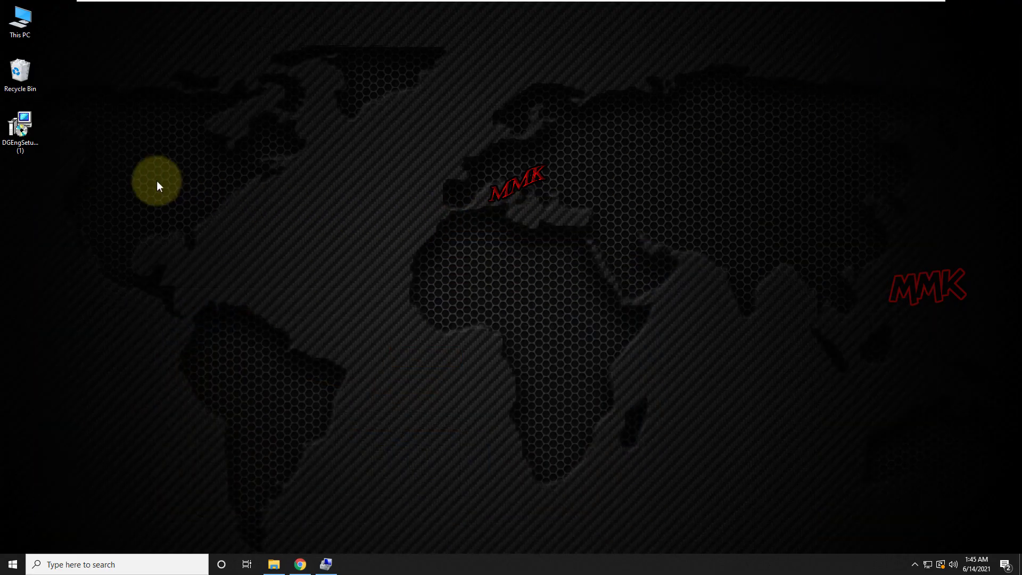
double_click(25, 124)
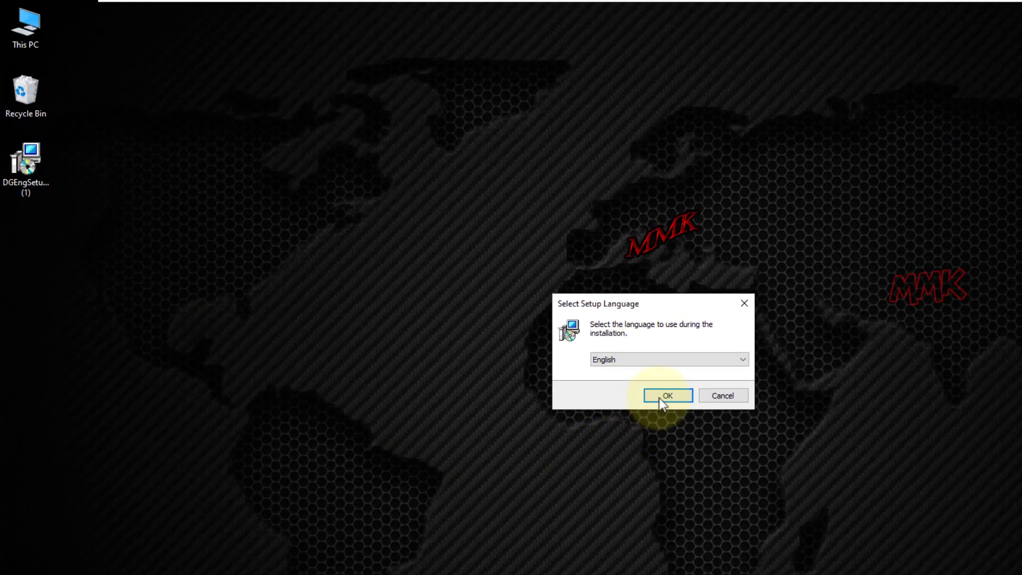
click(659, 398)
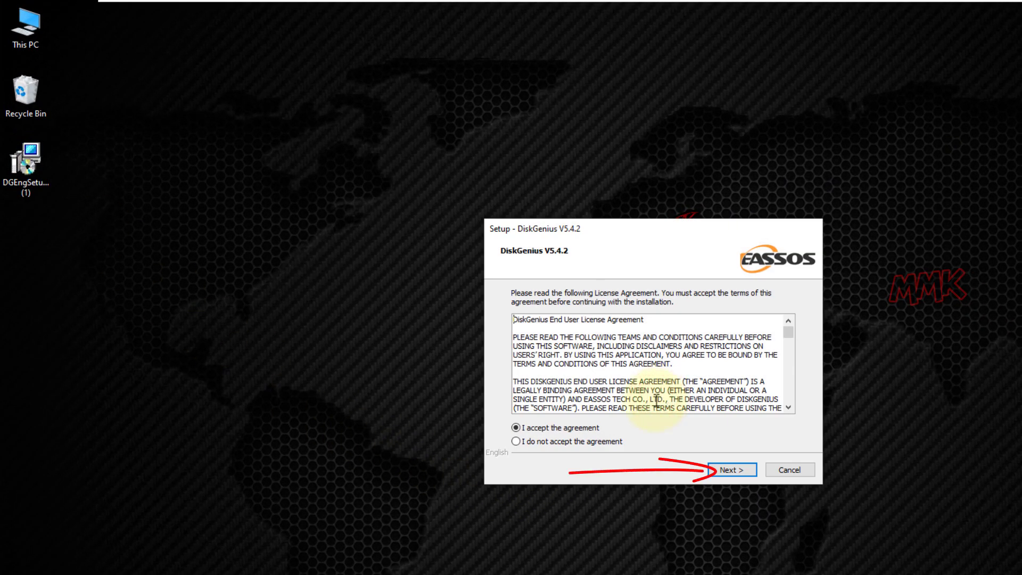
click(738, 472)
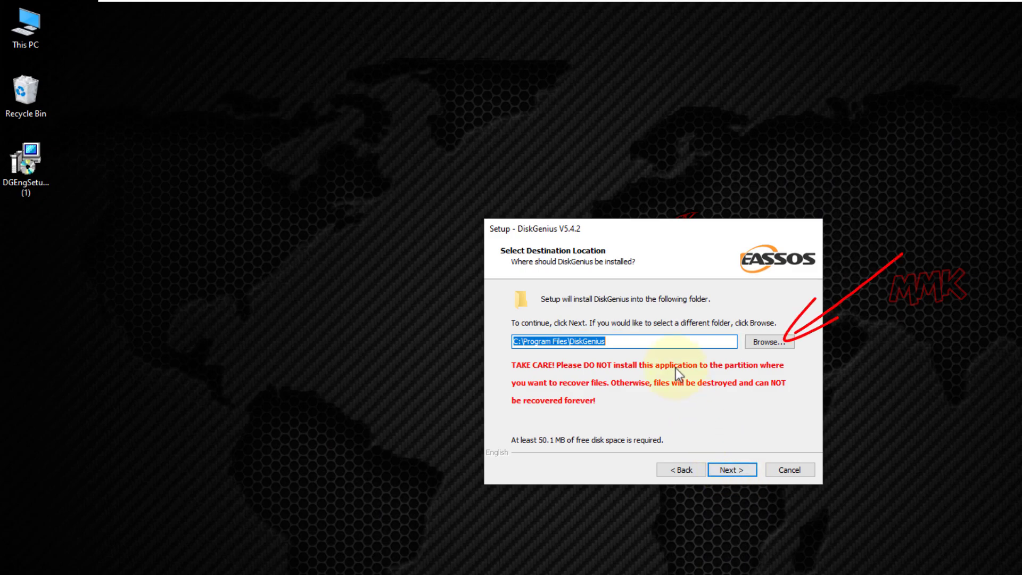
click(675, 344)
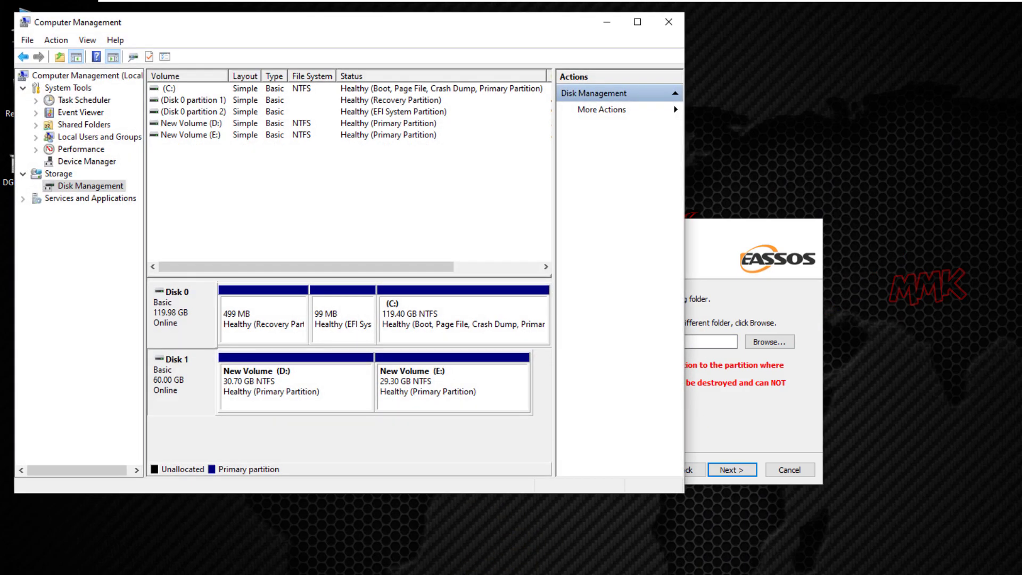
Step: Minimize Computer Management so DiskGenius Setup shows its destination-folder step
drag(41, 381, 91, 377)
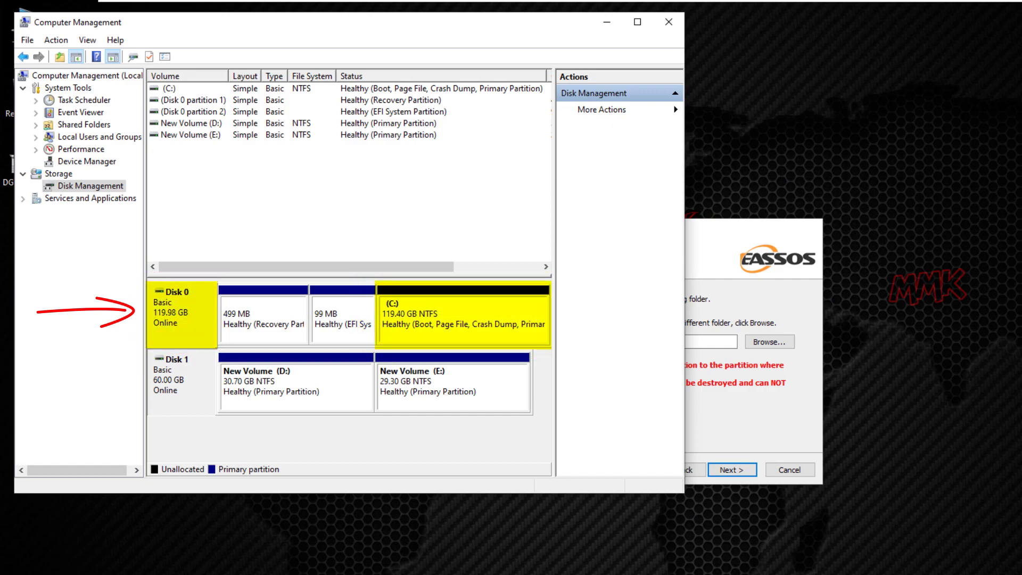
click(607, 23)
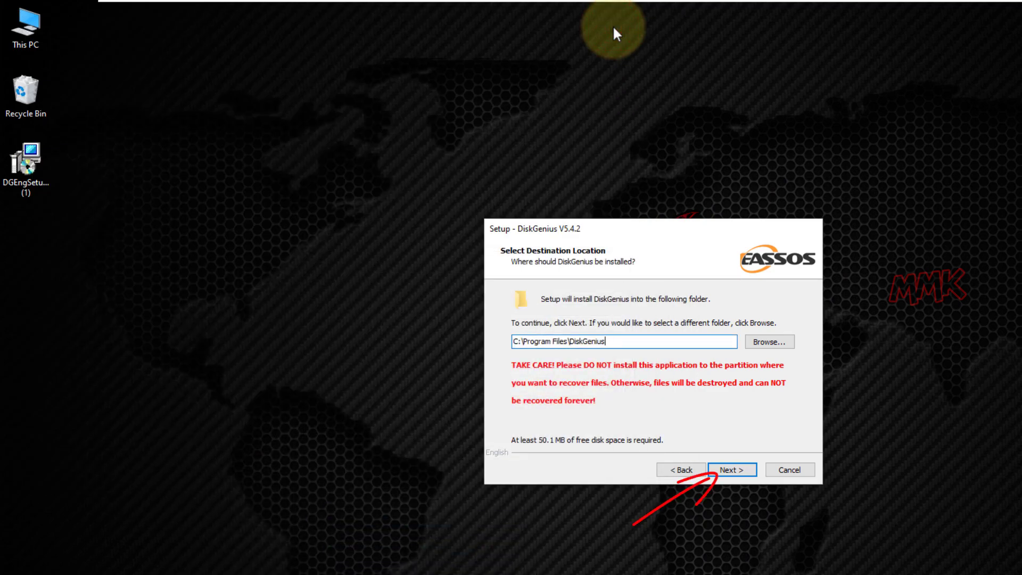
Step: Install DiskGenius 5.4.2 to the default folder, skip the website, and launch it
click(720, 465)
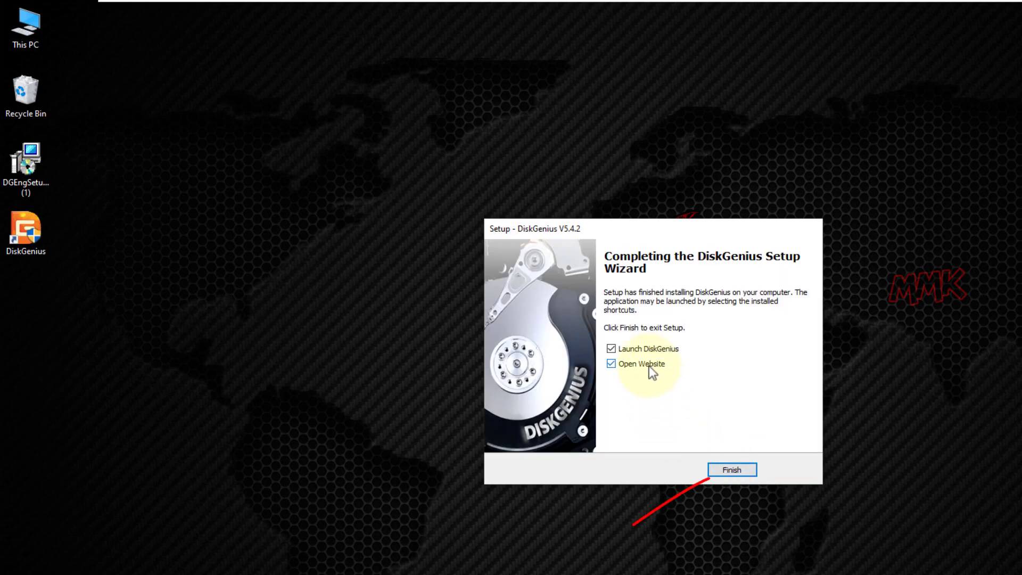
click(612, 364)
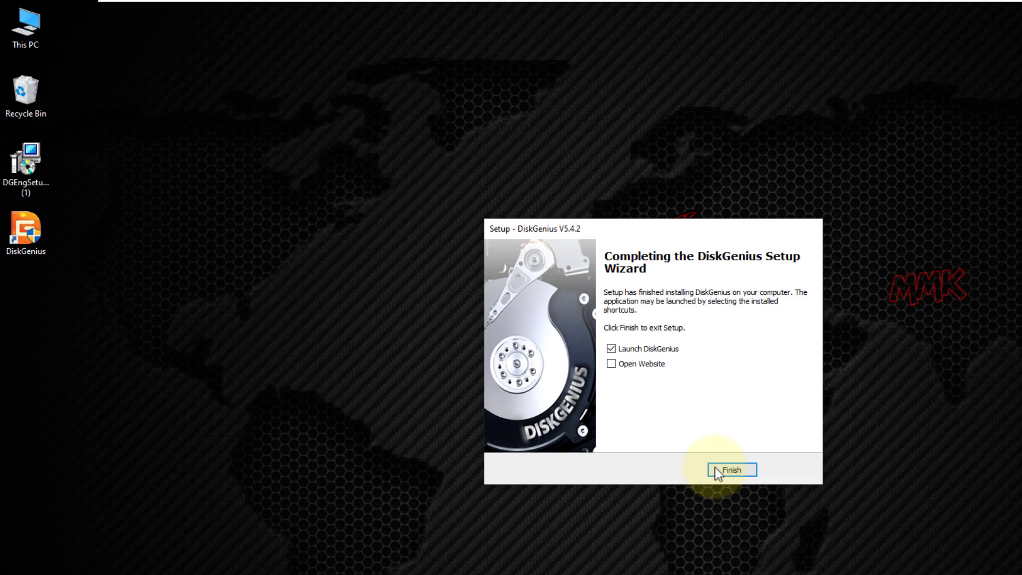
click(731, 470)
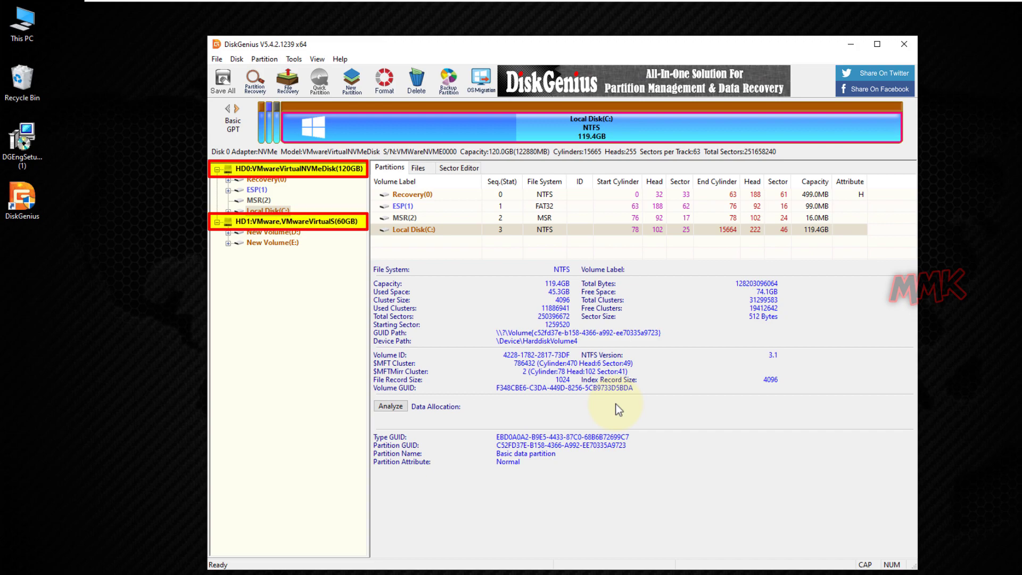
Step: View HD1 as a 60GB MBR disk with New Volume D and E, then switch to Disk Management
click(313, 170)
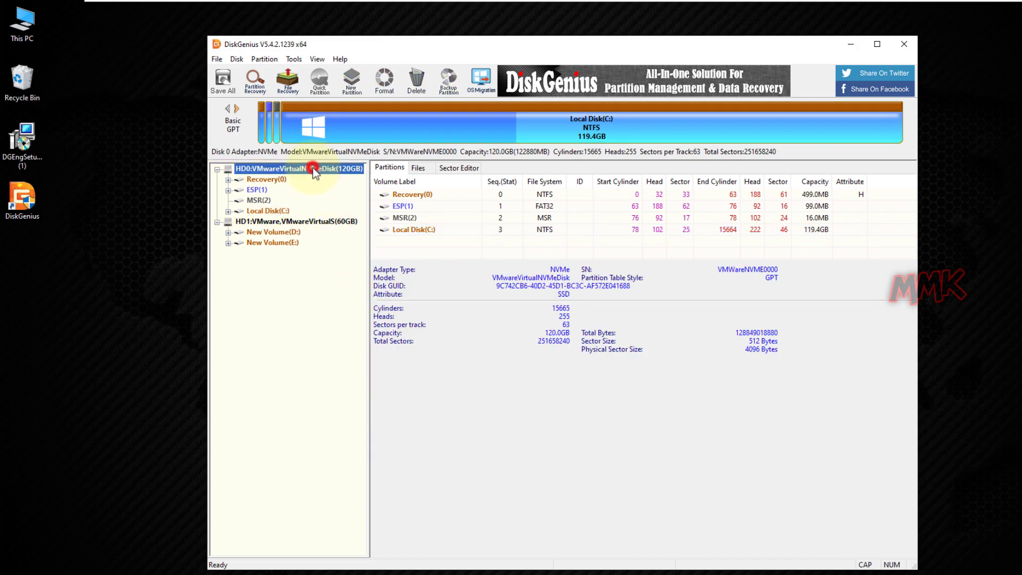
click(218, 169)
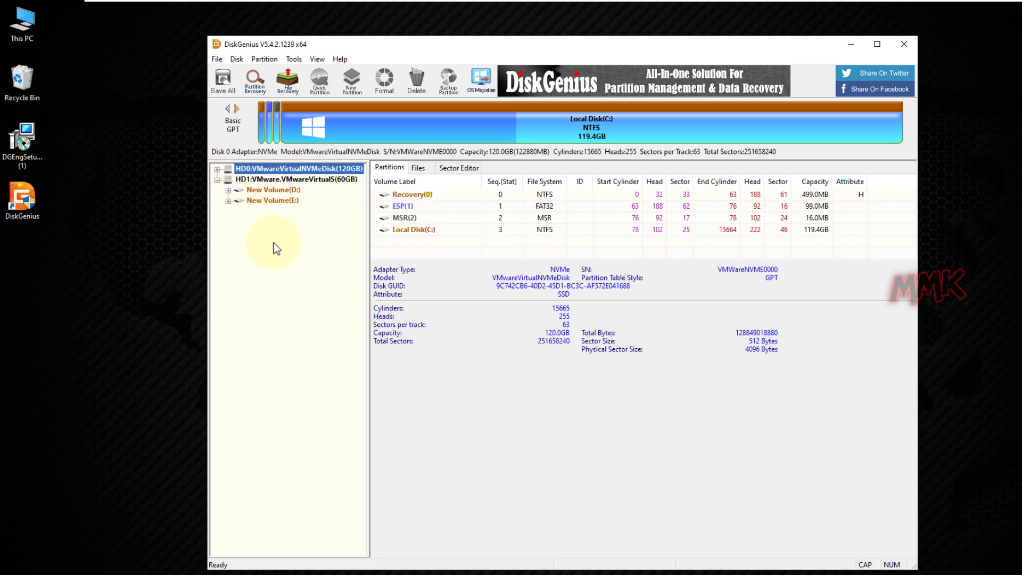
click(311, 181)
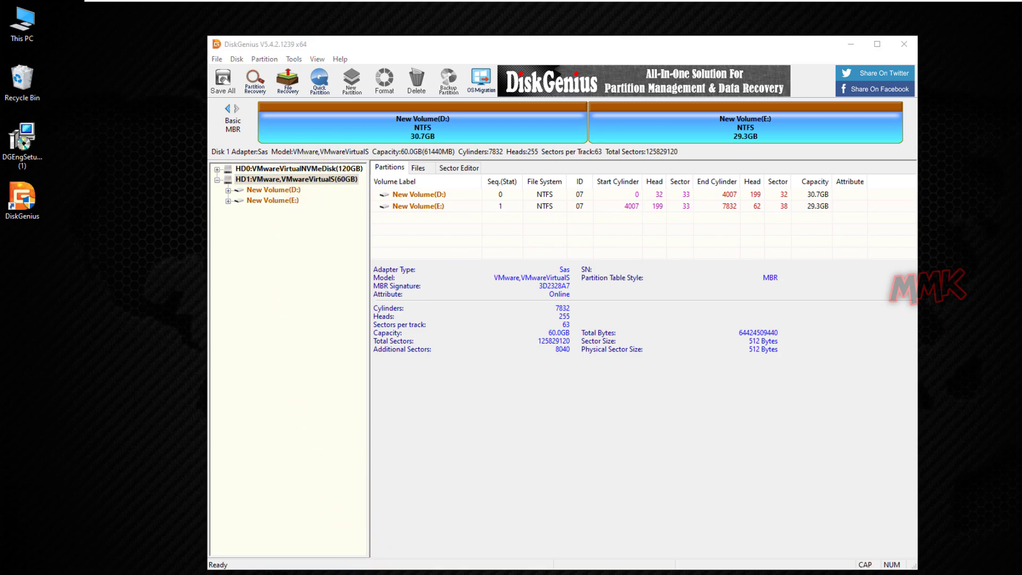
click(364, 569)
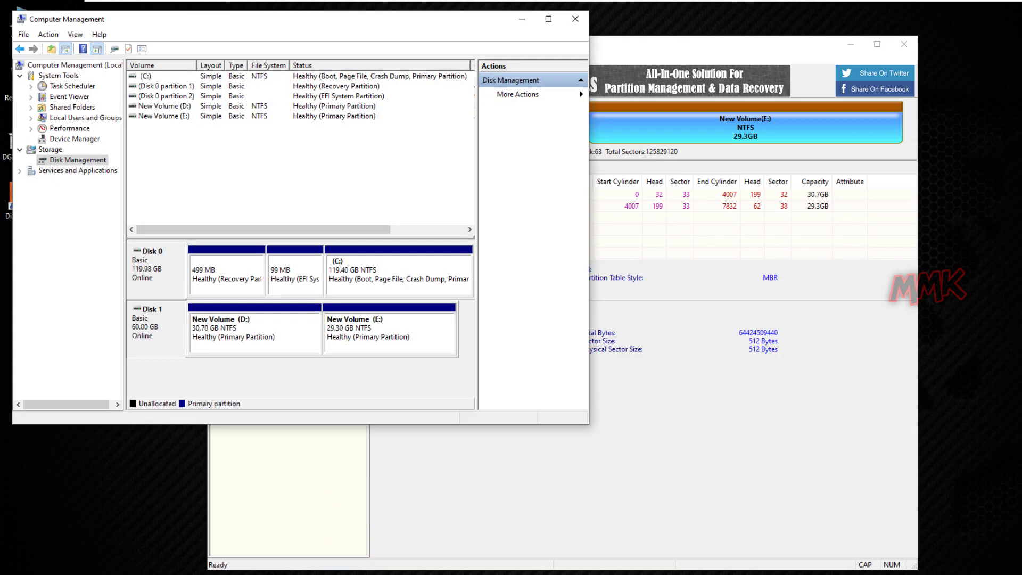
Step: Confirm in Disk 1's properties that its partition style is Master Boot Record
right_click(170, 328)
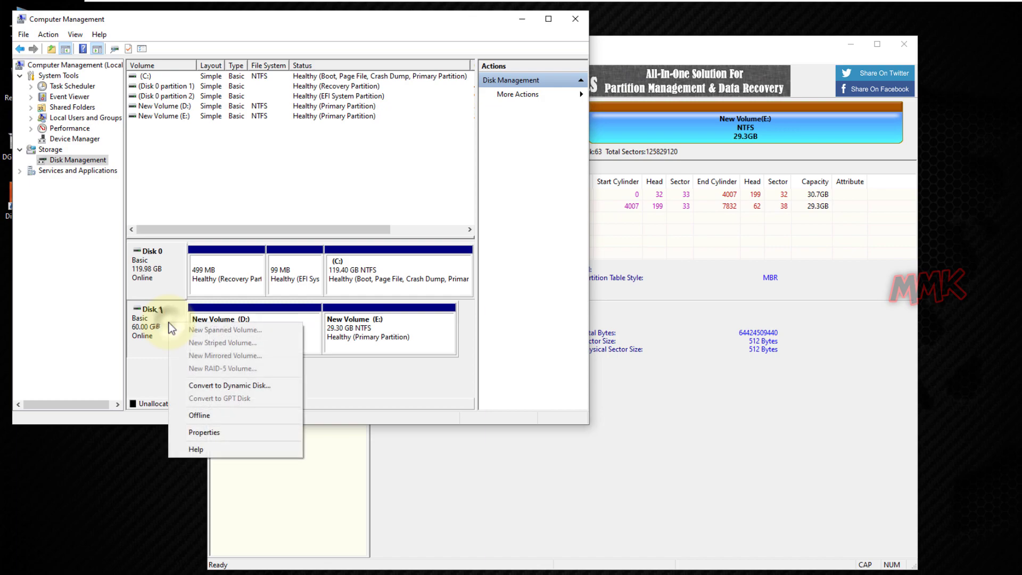
click(203, 431)
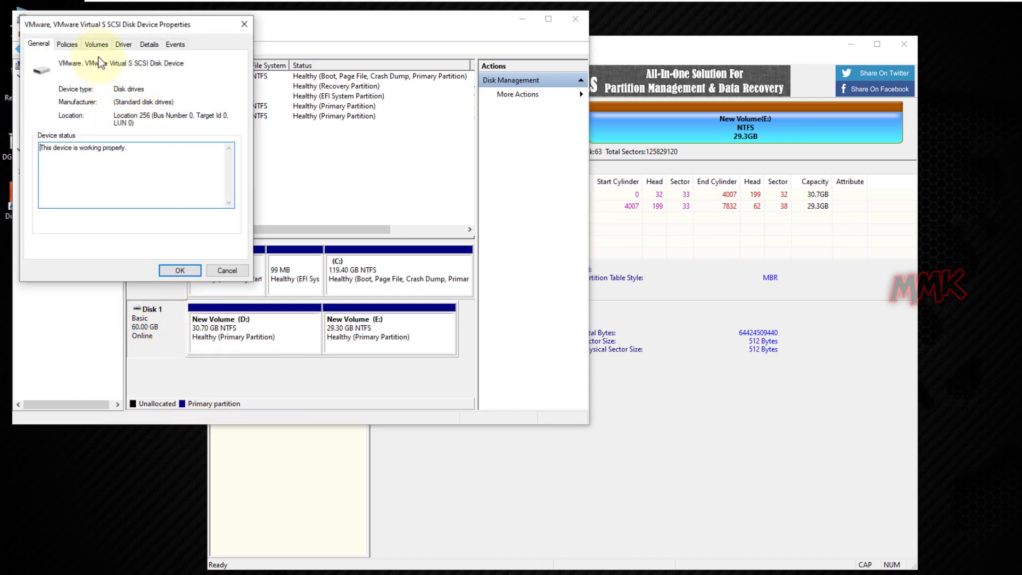
click(96, 45)
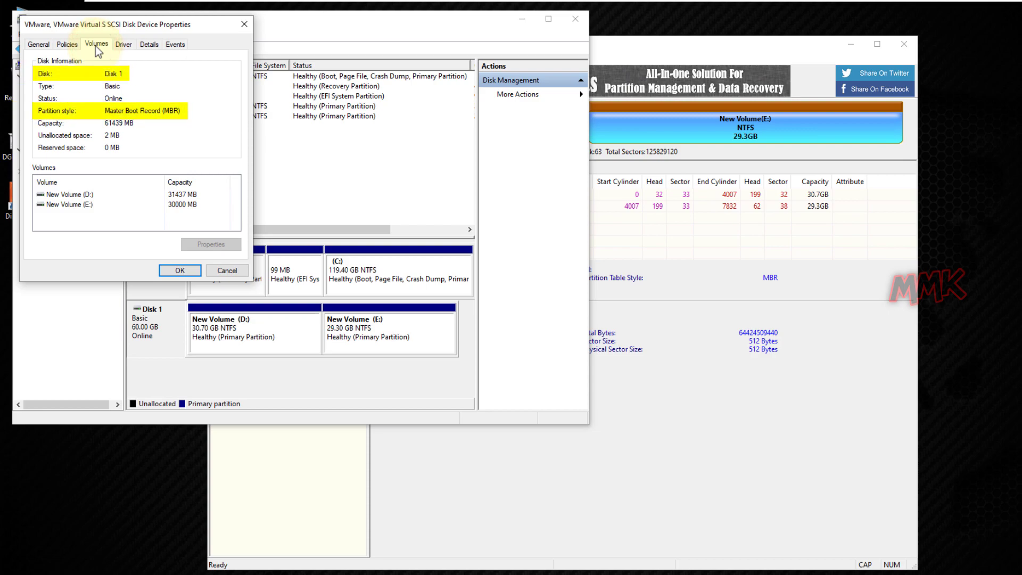
click(228, 270)
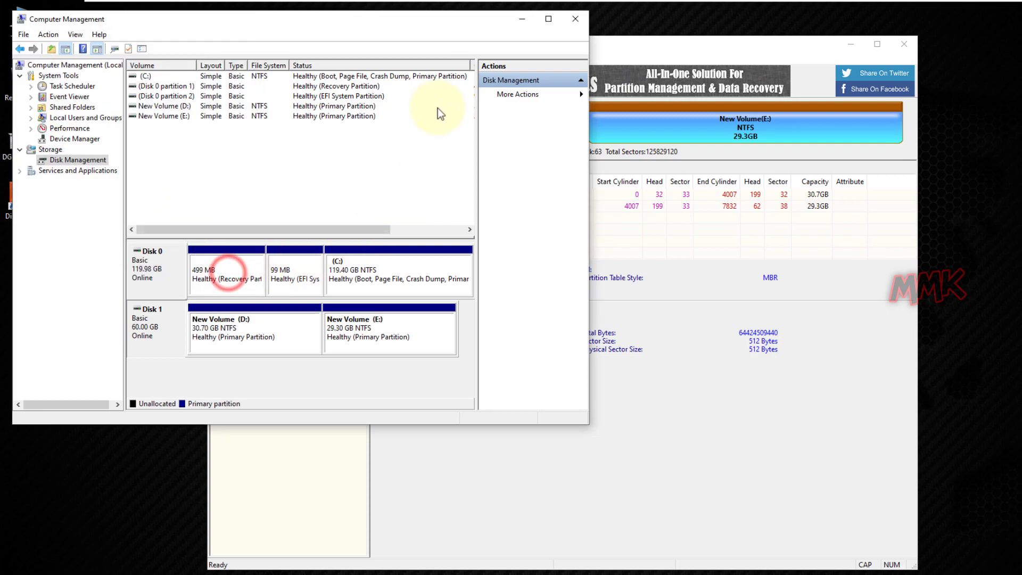
click(522, 19)
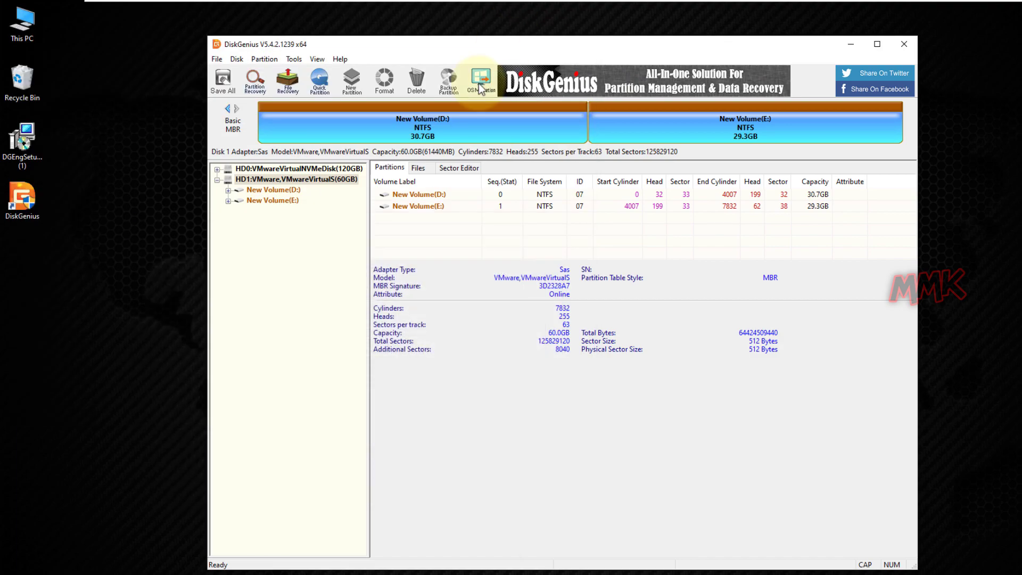
click(309, 570)
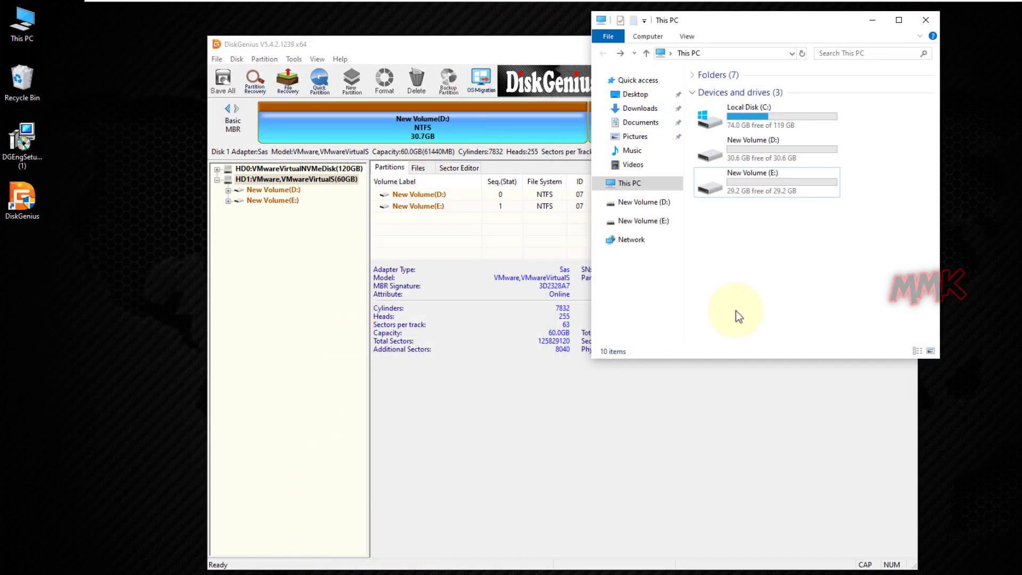
double_click(742, 150)
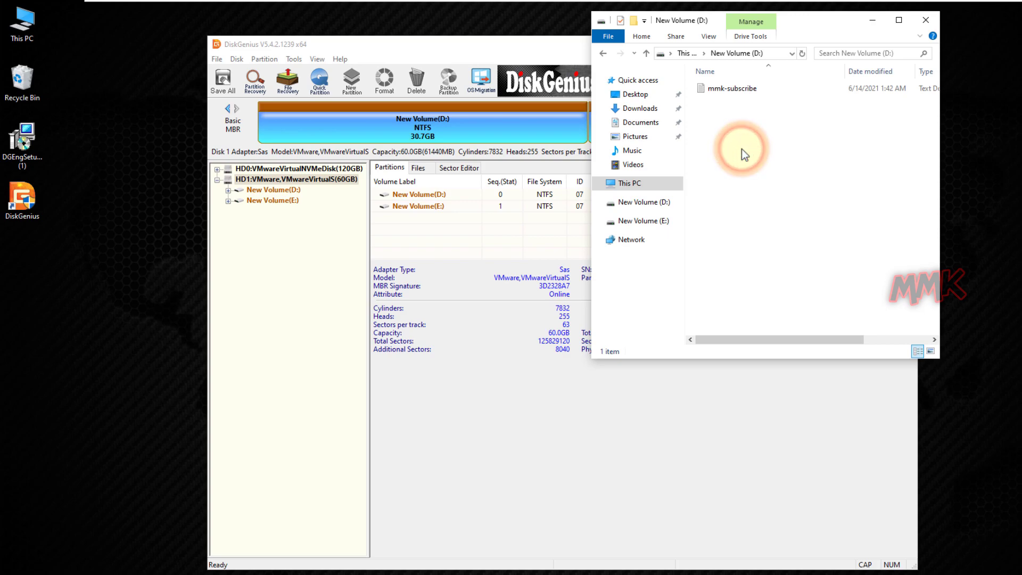
click(603, 52)
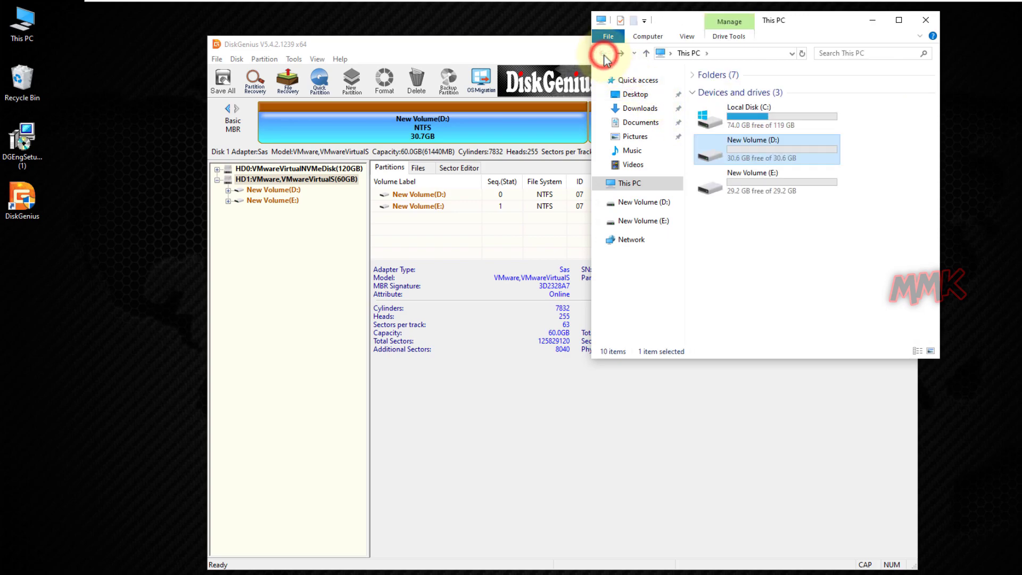
double_click(751, 181)
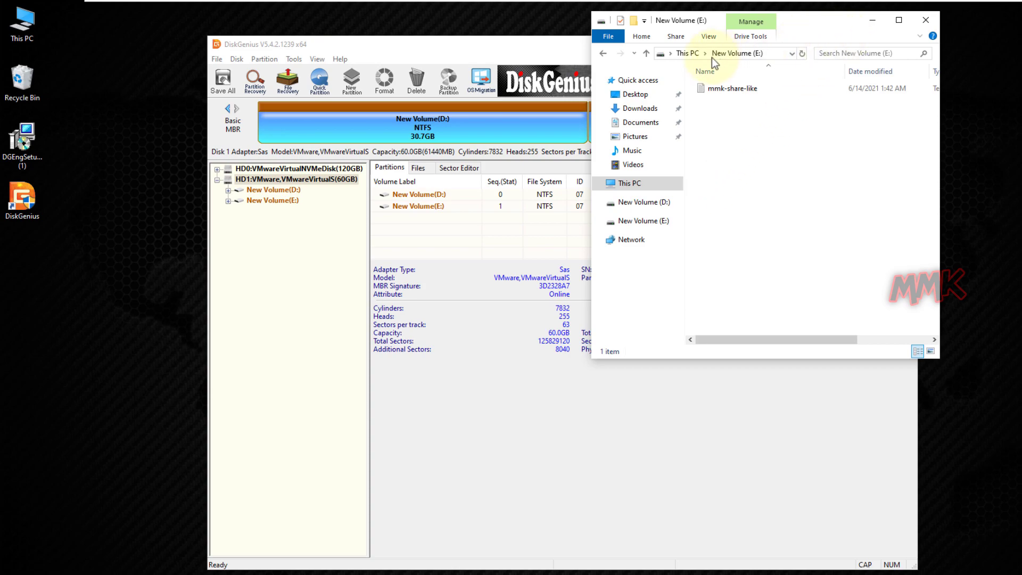
click(602, 55)
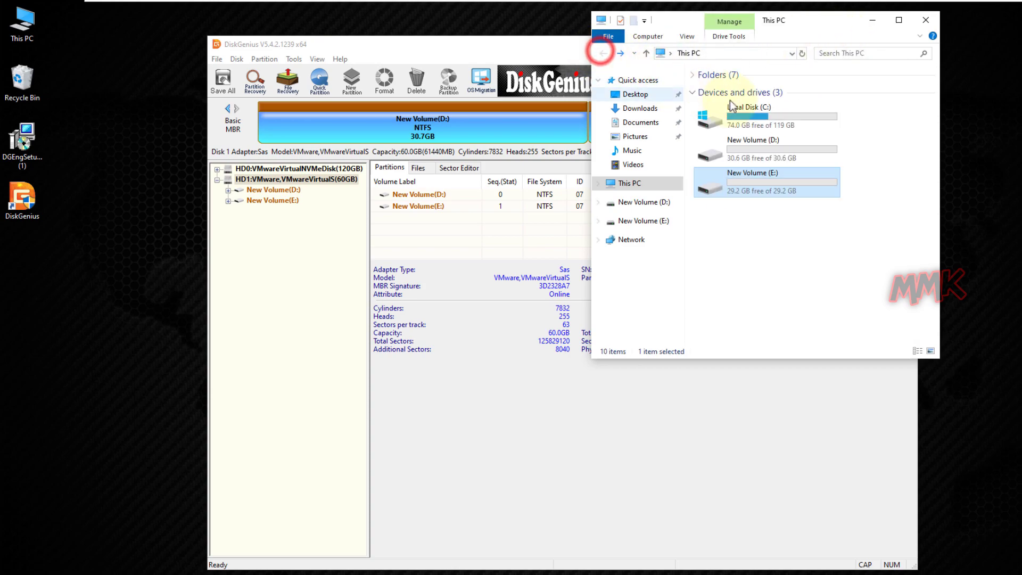
click(872, 25)
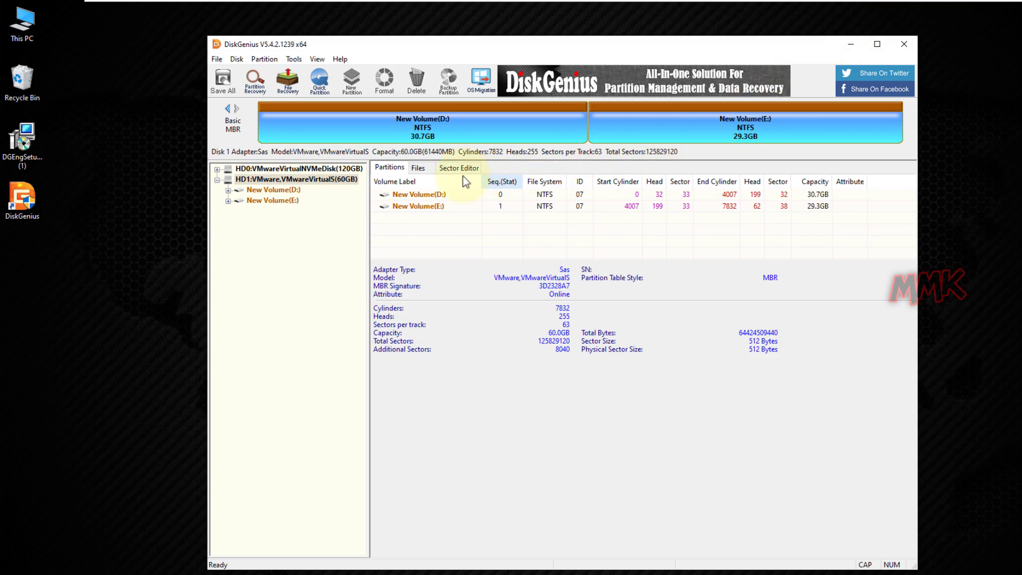
Step: Convert the 60GB HD1 disk to a GUID partition table and save the change to disk
click(305, 180)
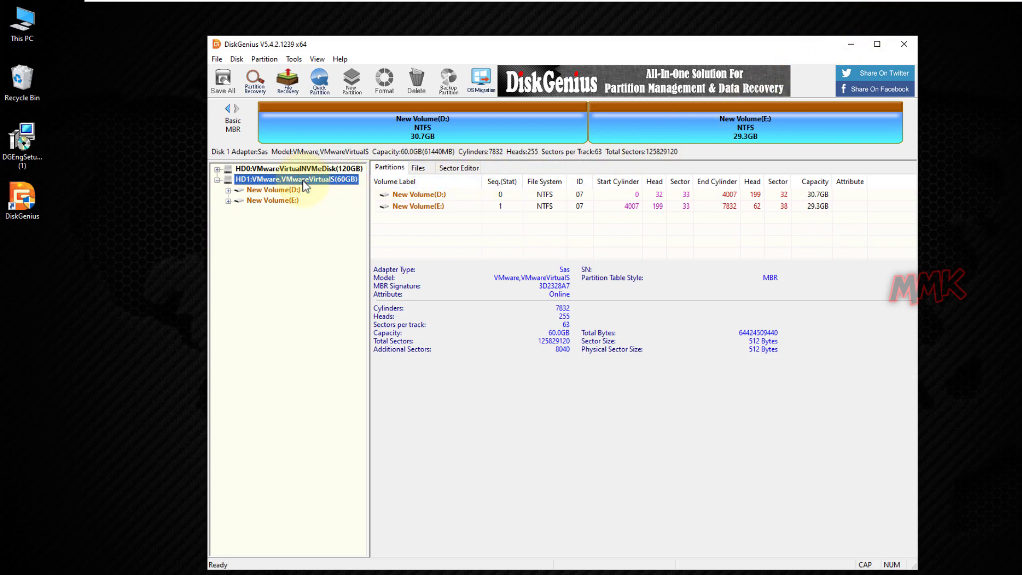
right_click(305, 186)
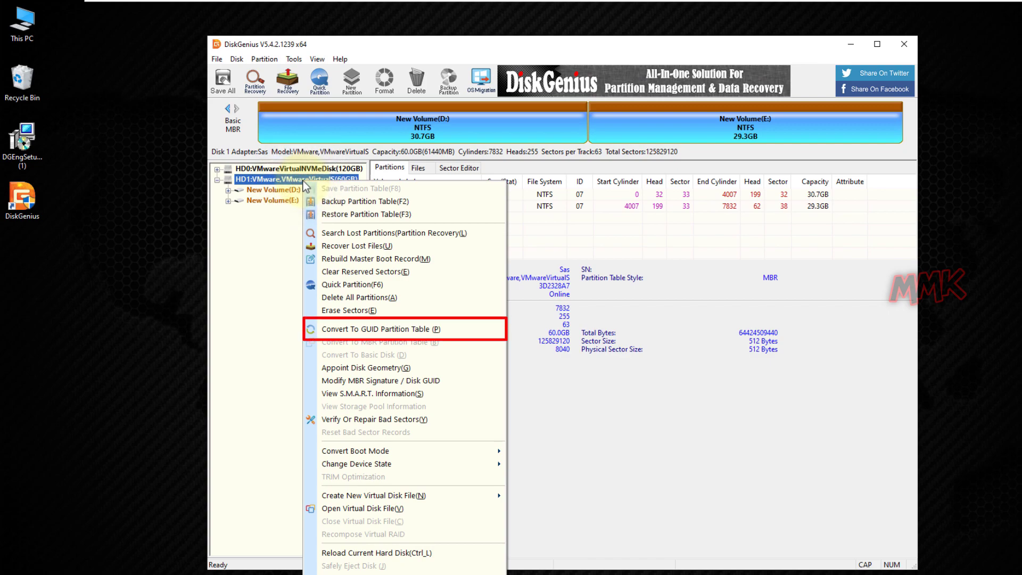
click(335, 329)
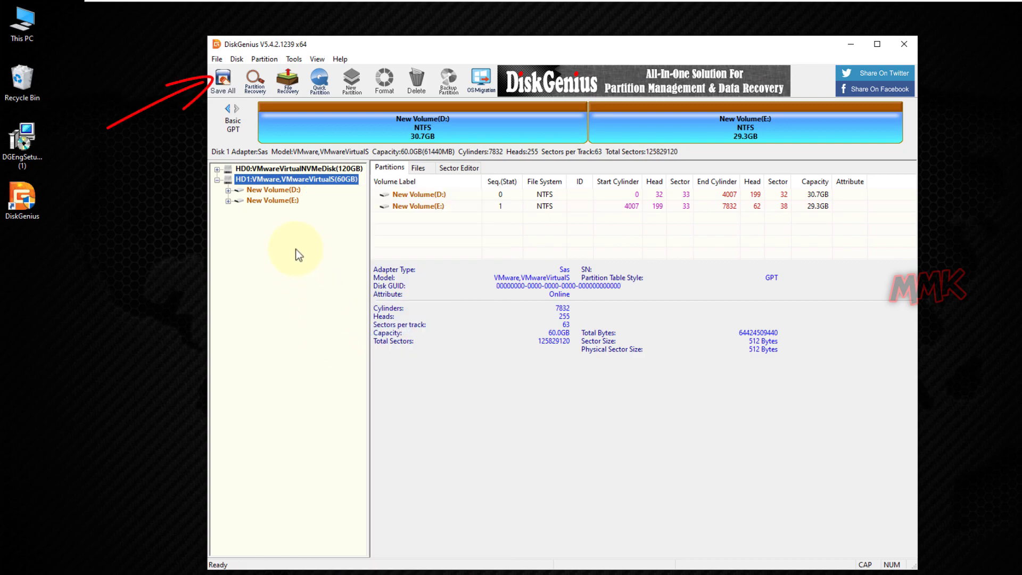
click(222, 82)
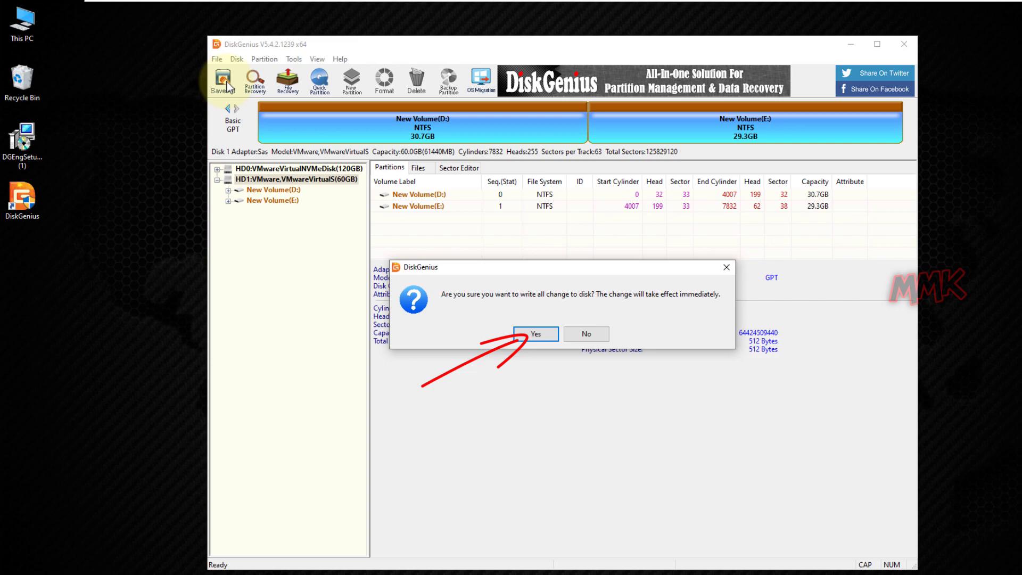
click(535, 334)
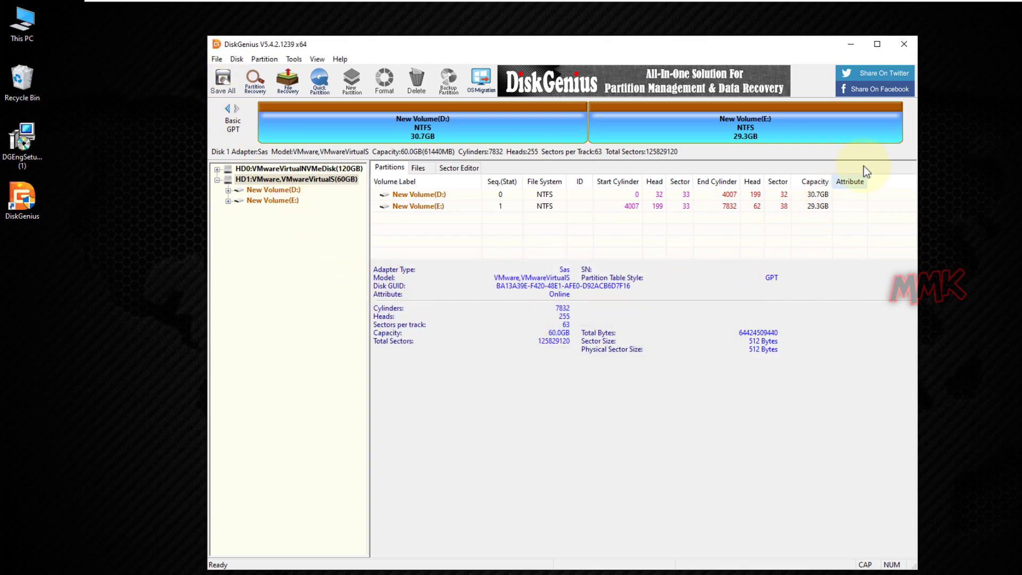
Step: Close DiskGenius, view Disk 1's GPT partition style in its Properties, and open This PC
click(903, 44)
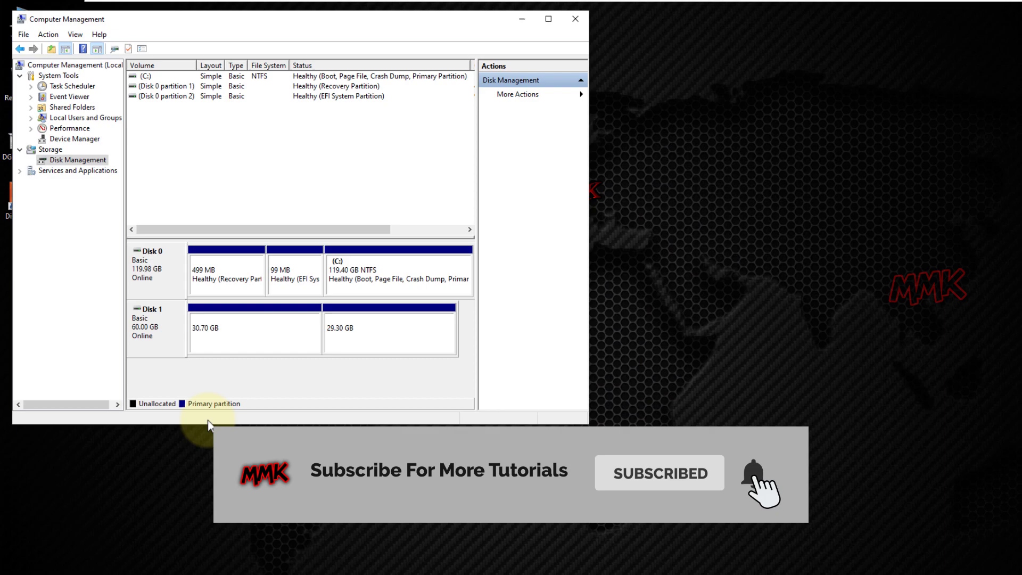
right_click(156, 327)
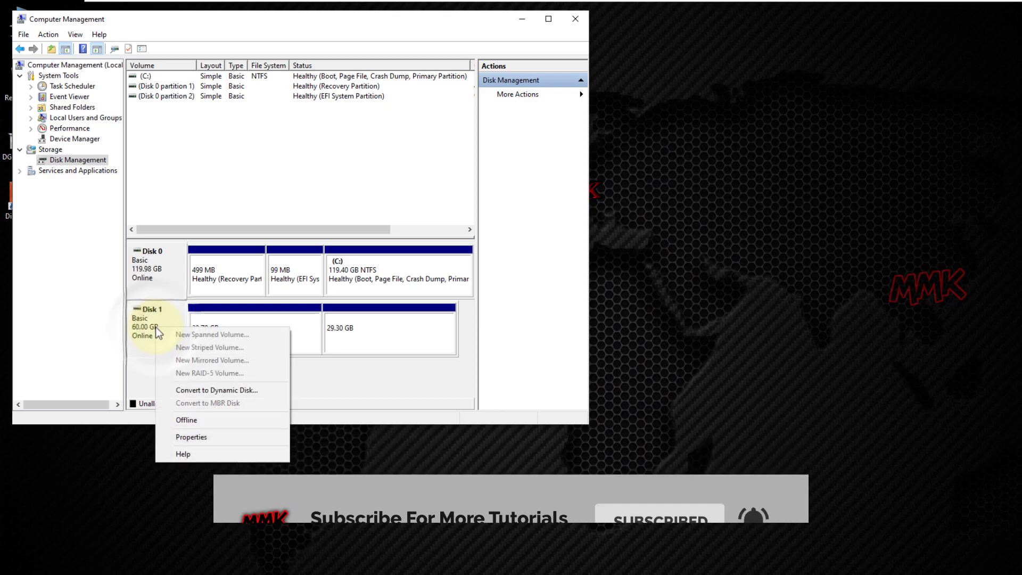
click(180, 433)
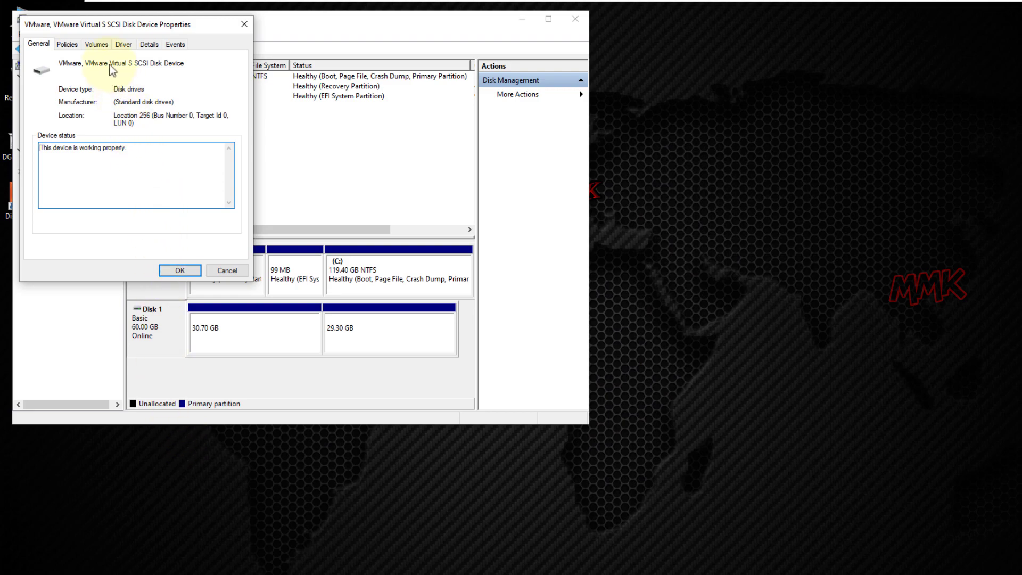
click(97, 43)
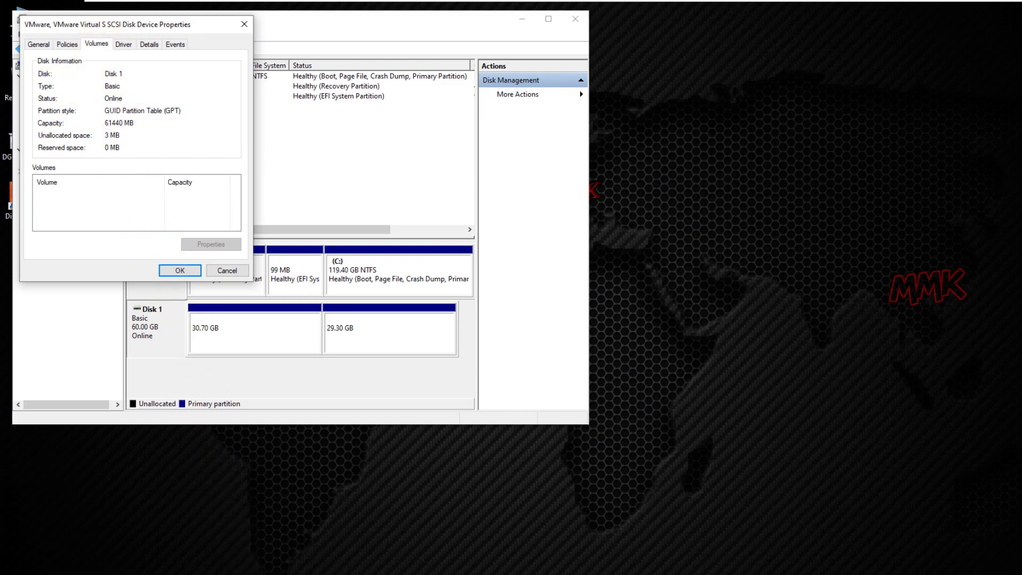
key(super+e)
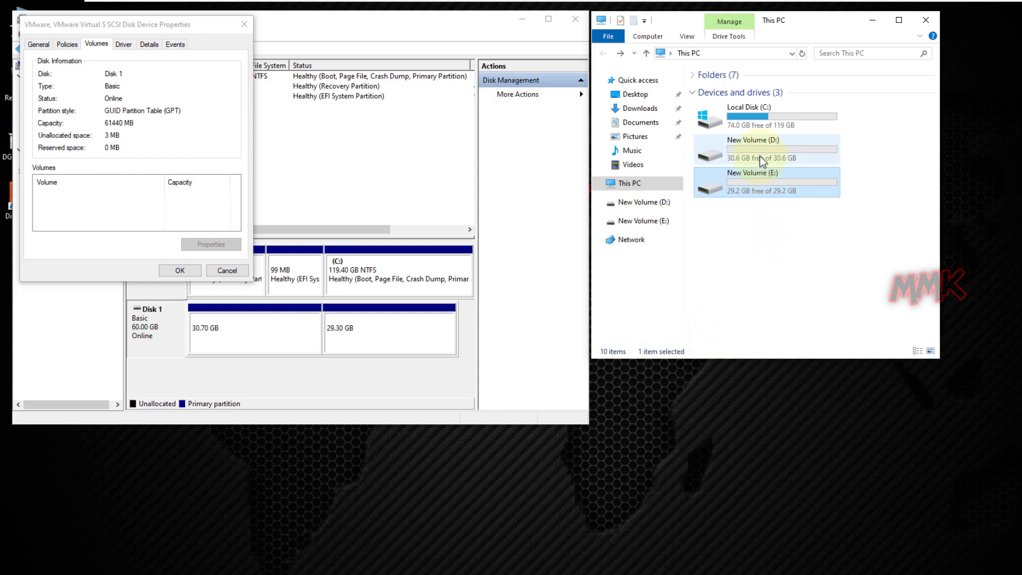
Step: Verify mmk-subscribe on D: and mmk-share-like on E:, and close Disk 1's properties dialog
double_click(759, 154)
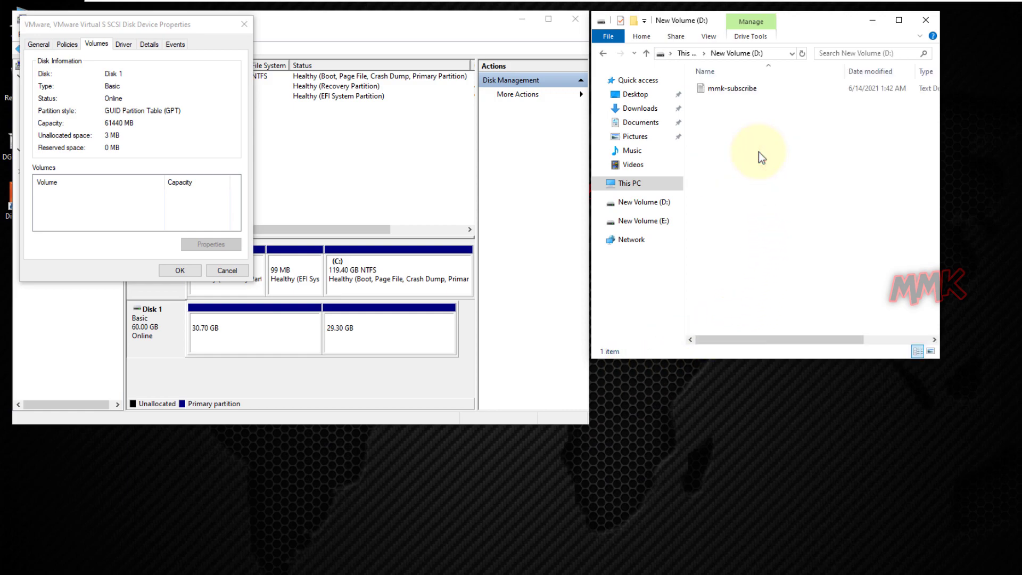
click(604, 53)
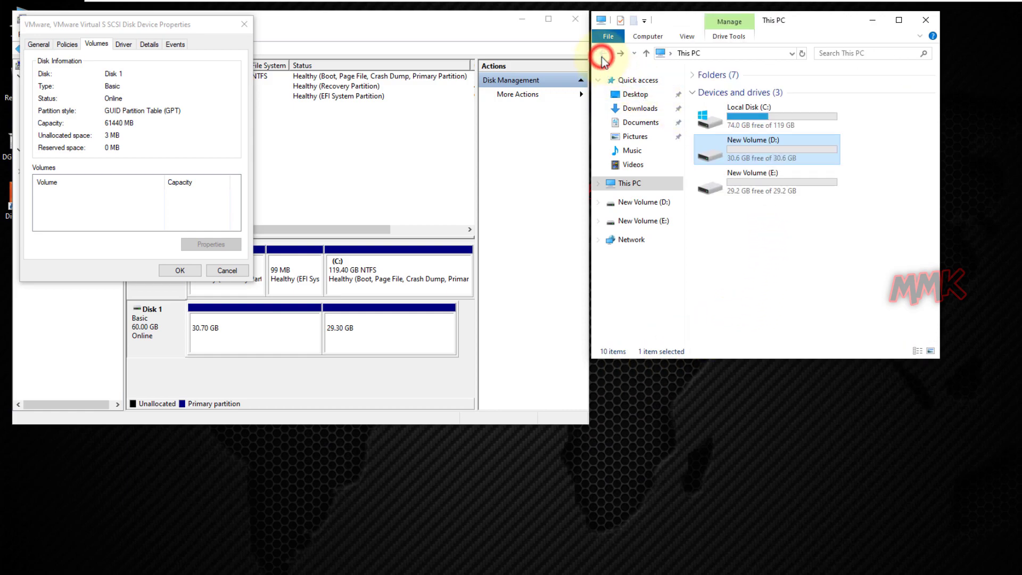
double_click(728, 186)
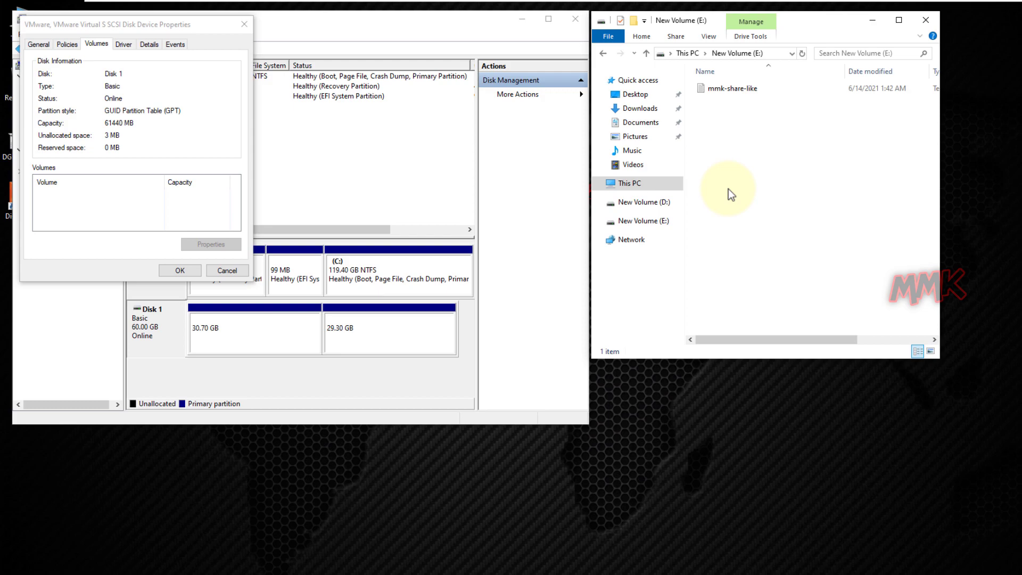
click(227, 270)
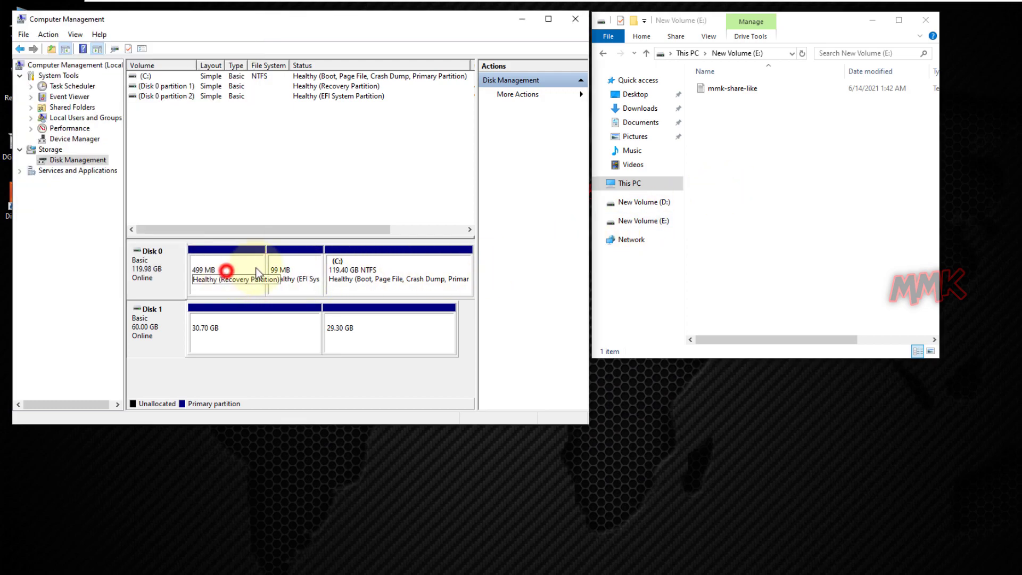
click(604, 53)
click(768, 271)
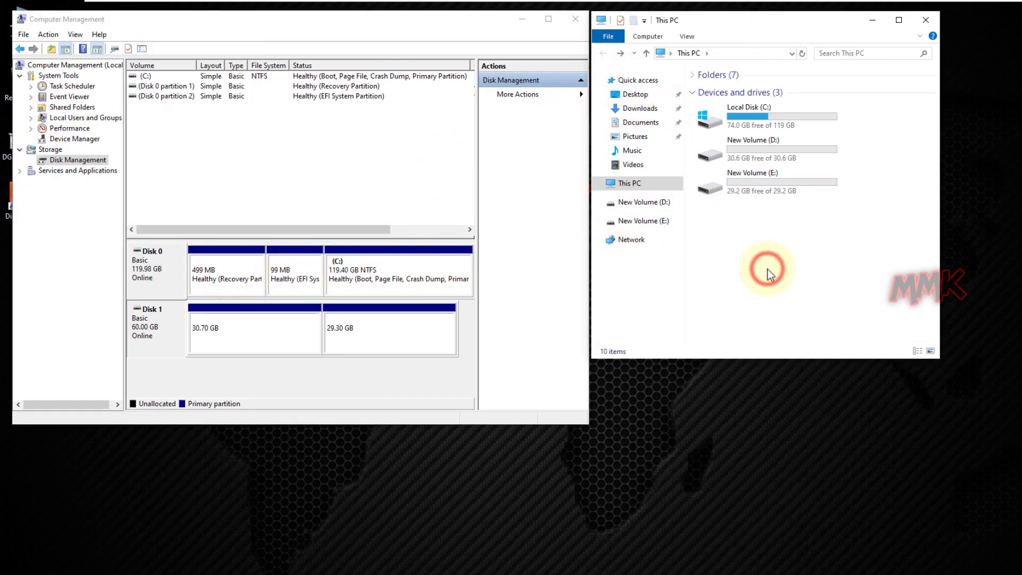